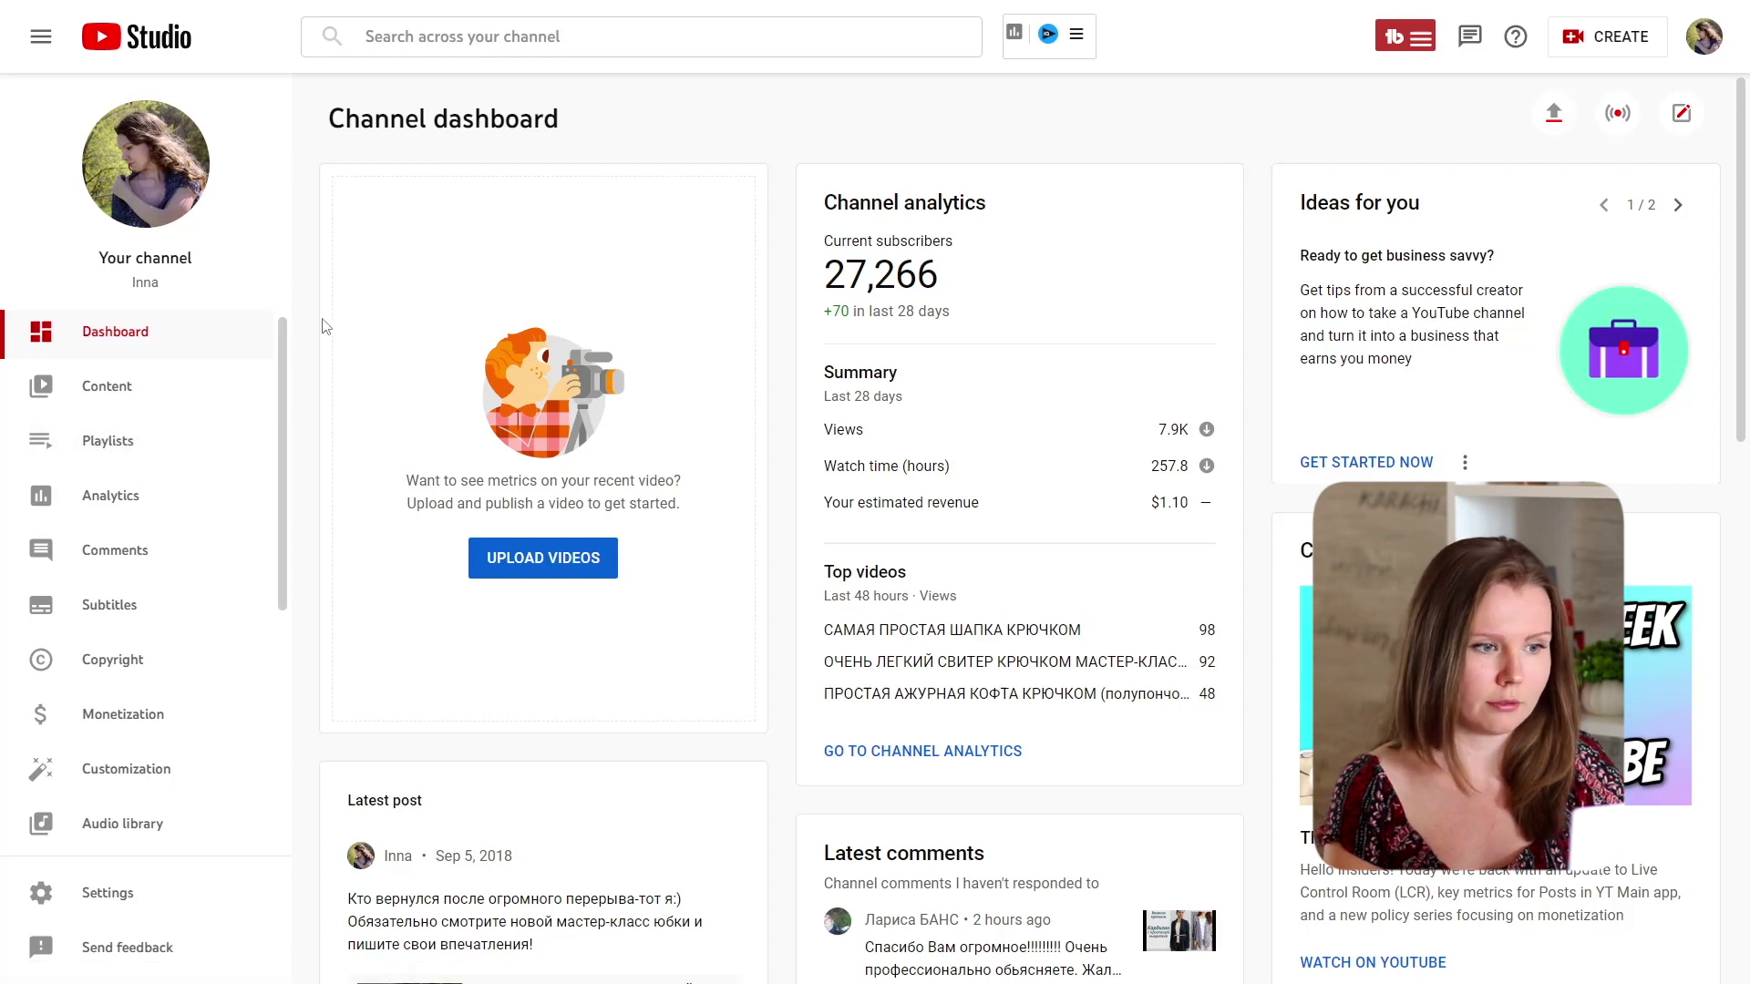
Step: Go to Customization's Basic info tab and bring the Channel URL section into view
scroll(328, 326, "down", 1)
scroll(327, 325, "down", 1)
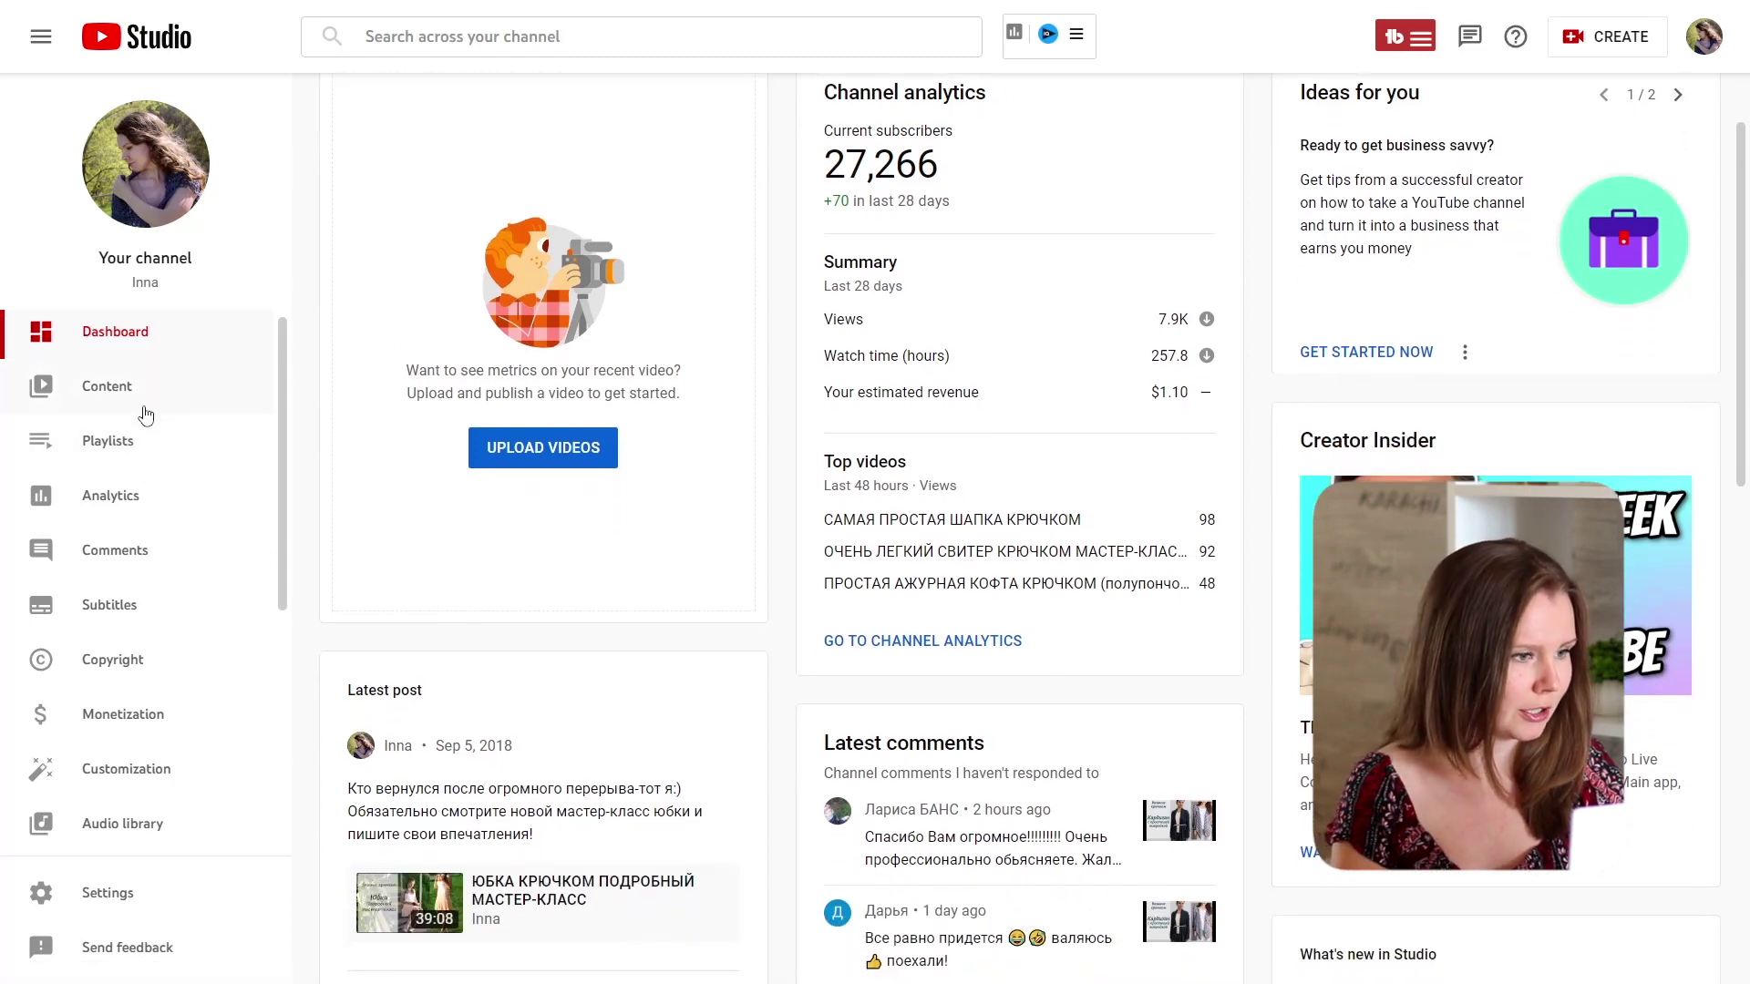
scroll(144, 412, "down", 2)
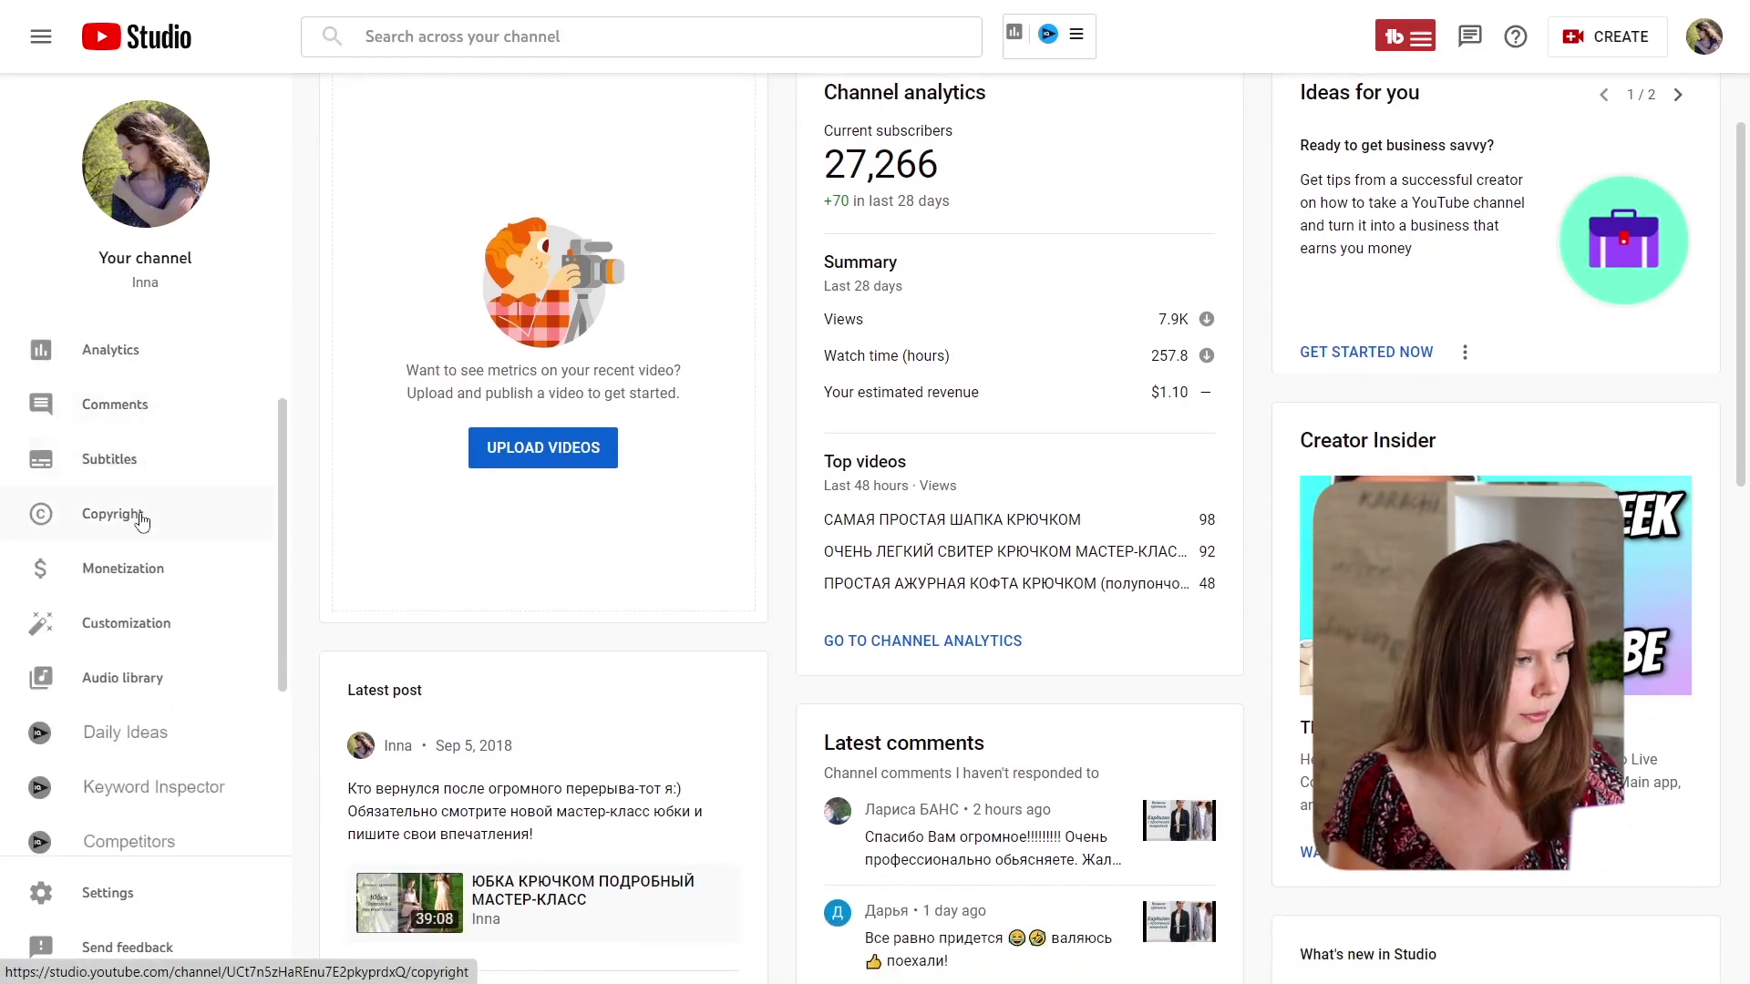
left_click(121, 628)
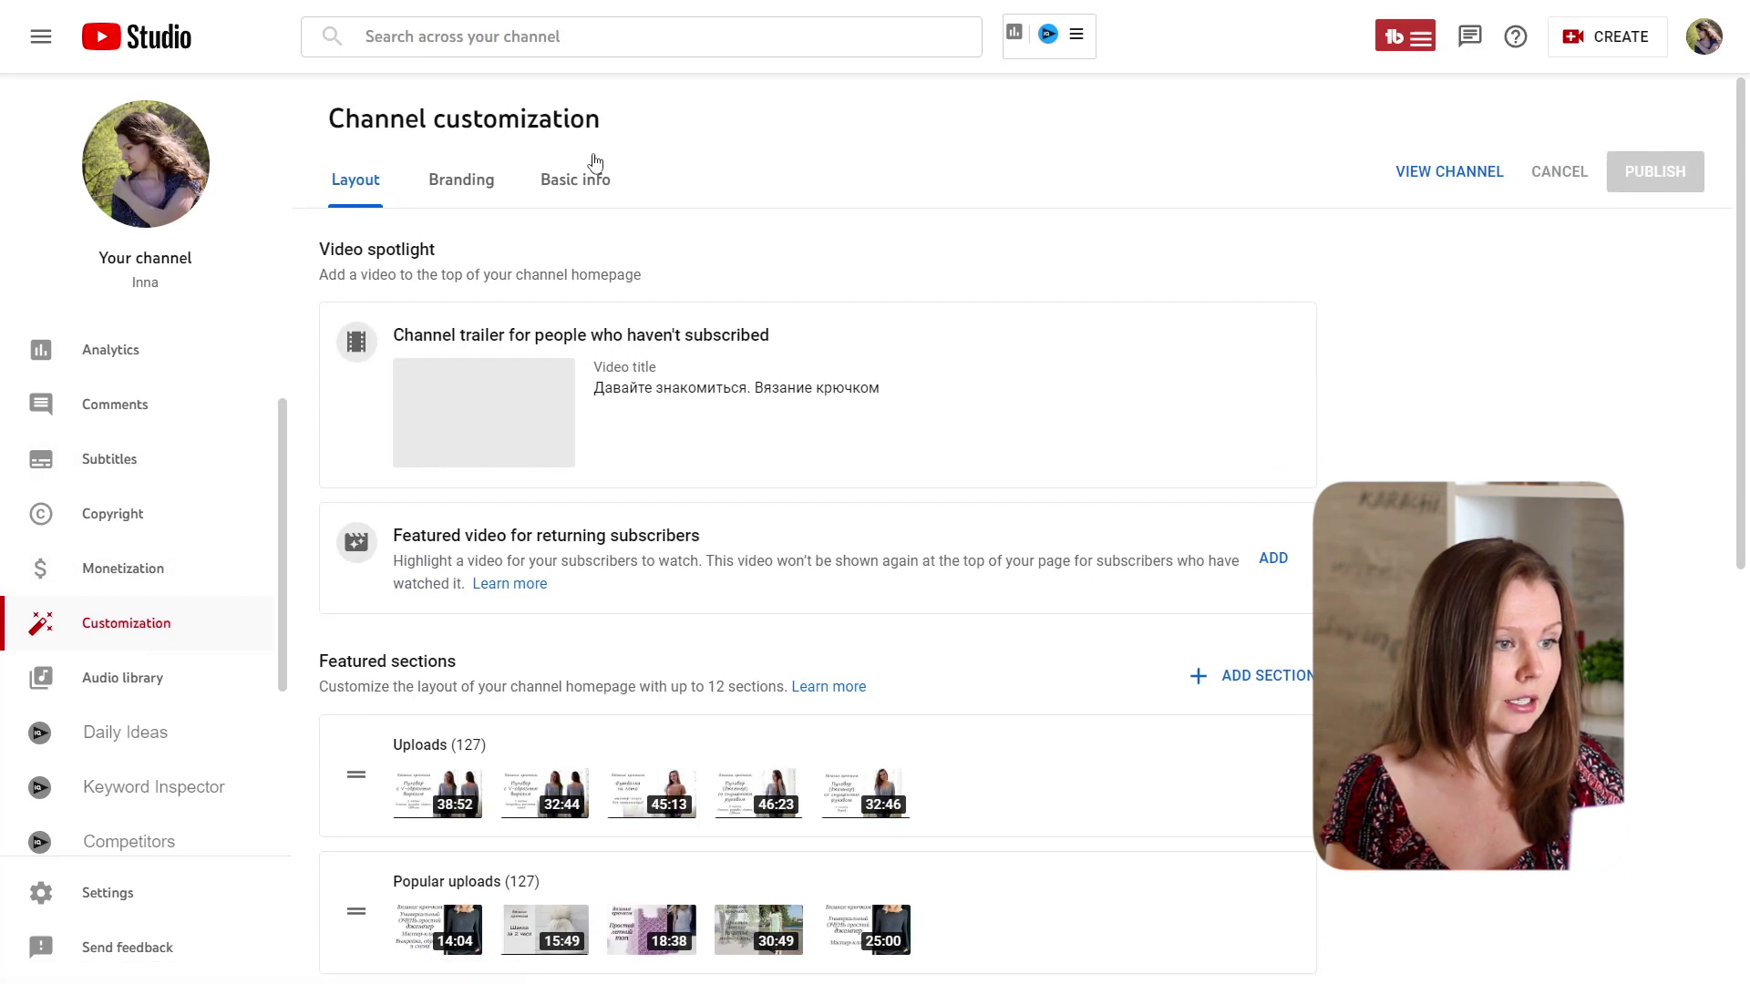
left_click(588, 173)
scroll(588, 172, "down", 5)
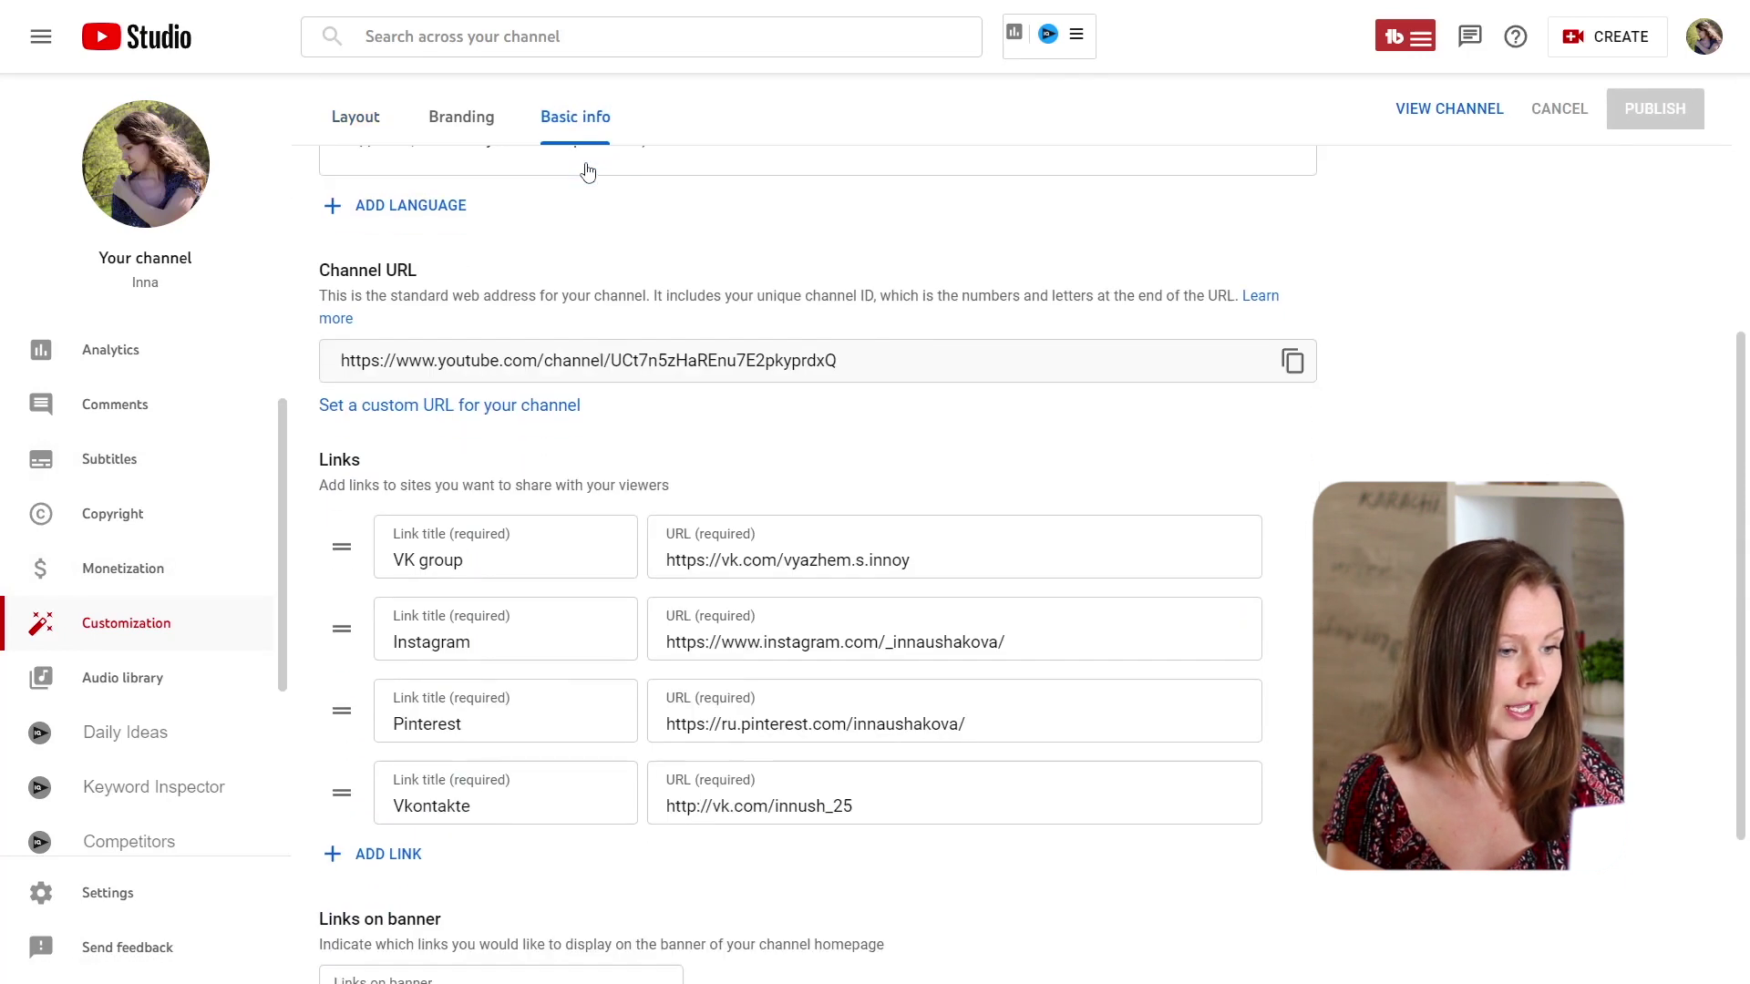
scroll(429, 291, "up", 1)
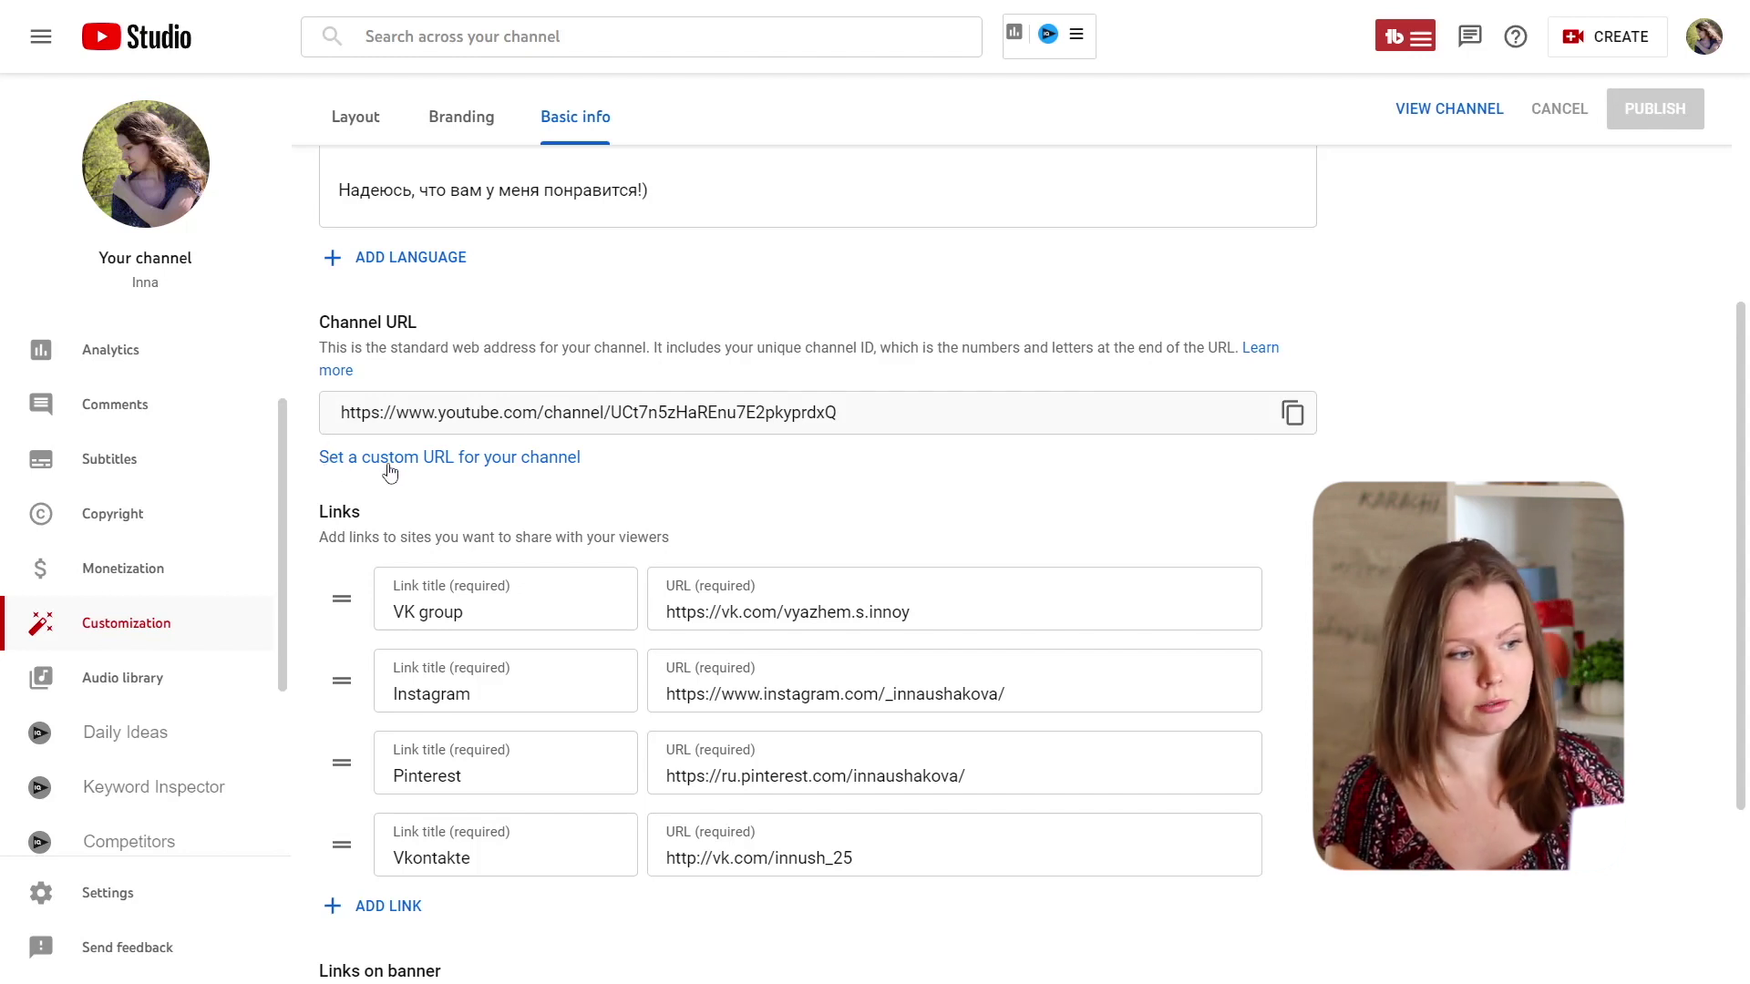
Step: Start a custom URL prefilled with Inna, try appending 11, then remove it again
left_click(459, 463)
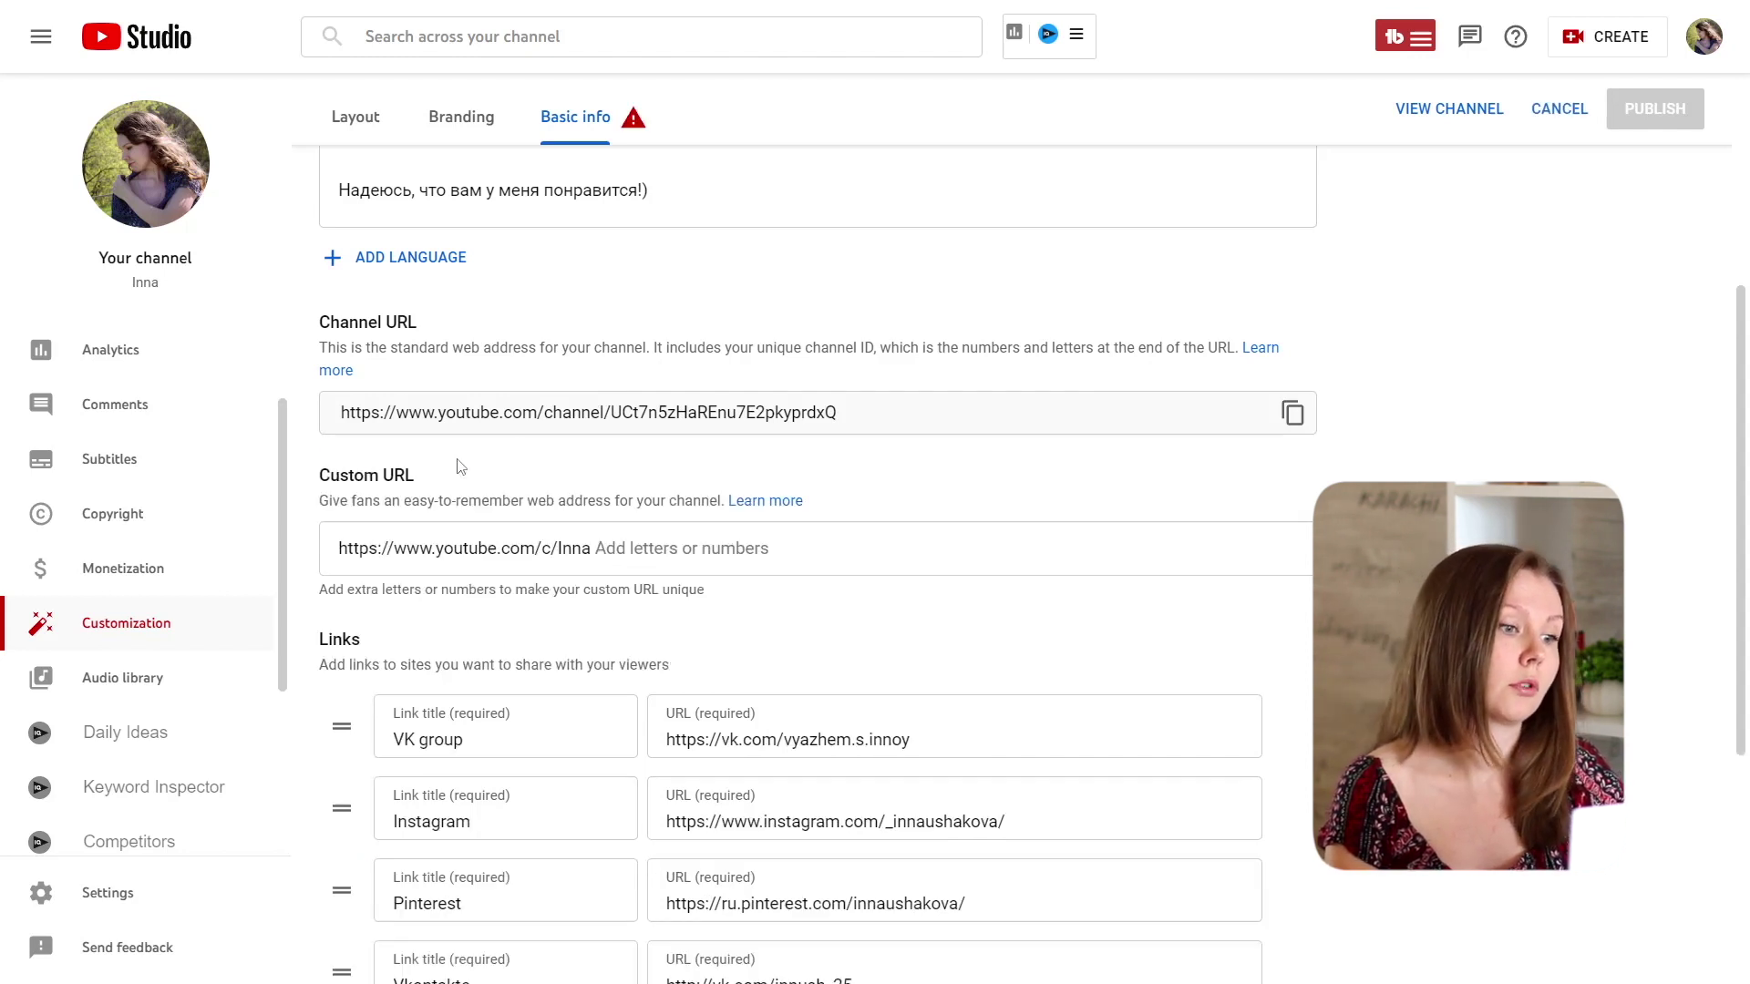
left_click(556, 551)
double_click(558, 549)
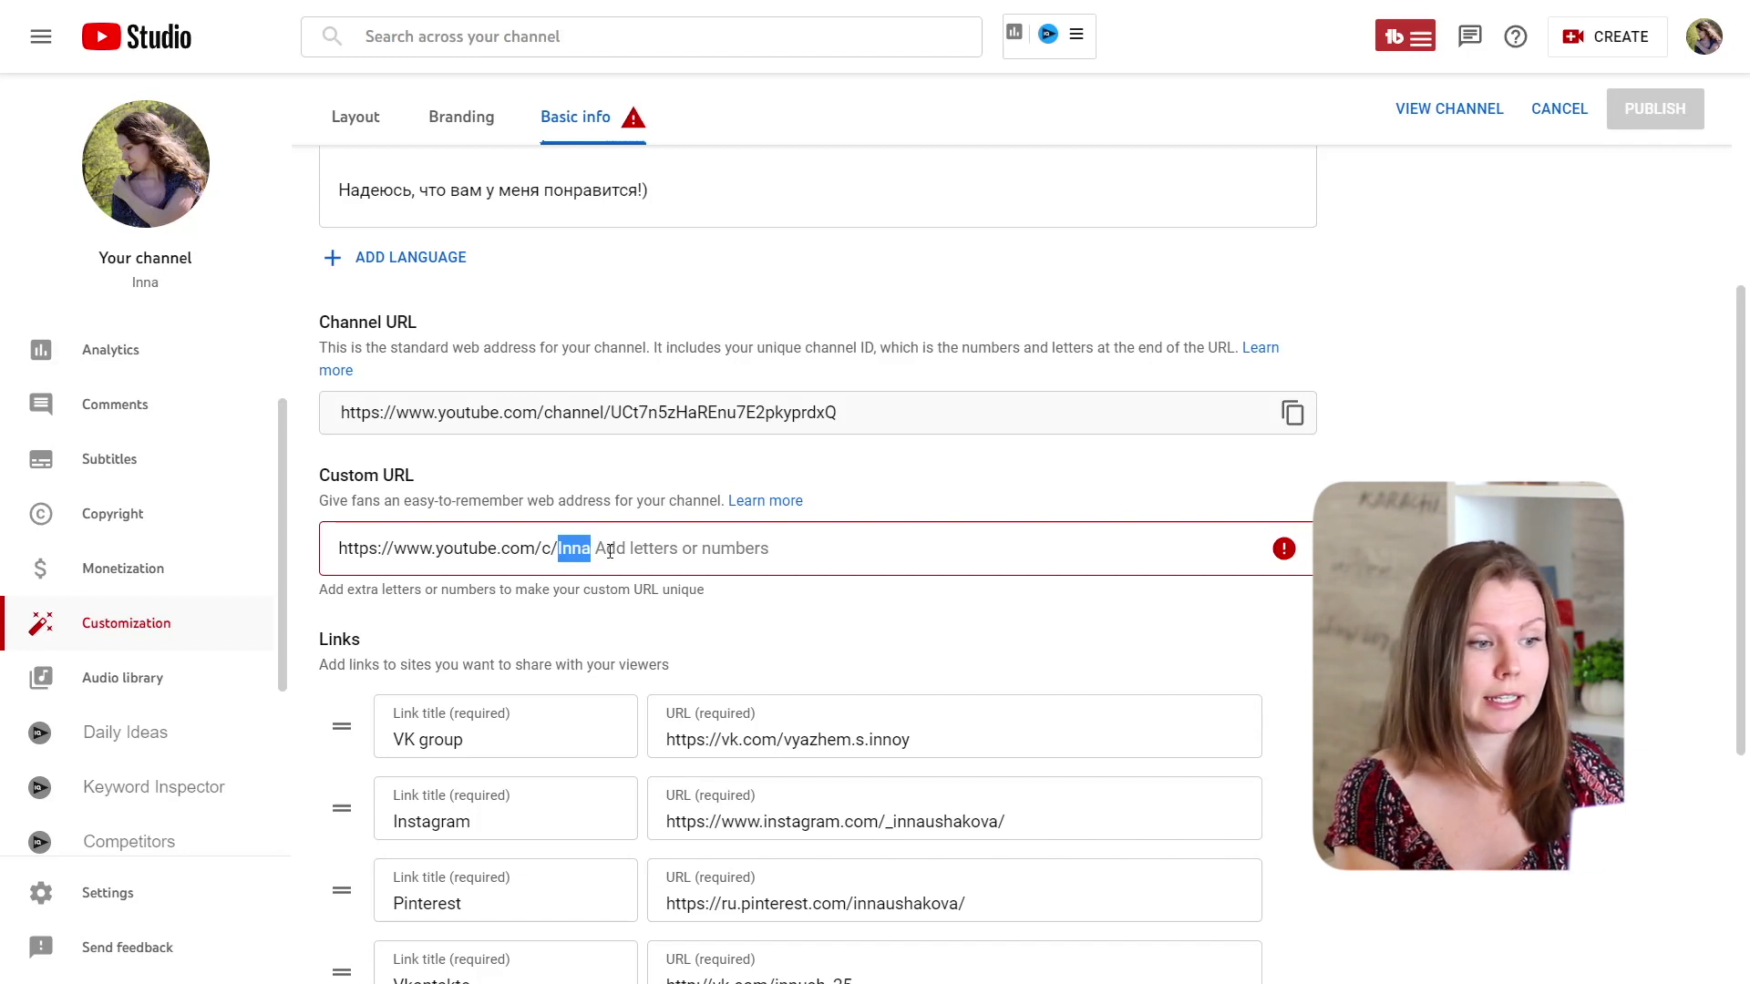
left_click(609, 551)
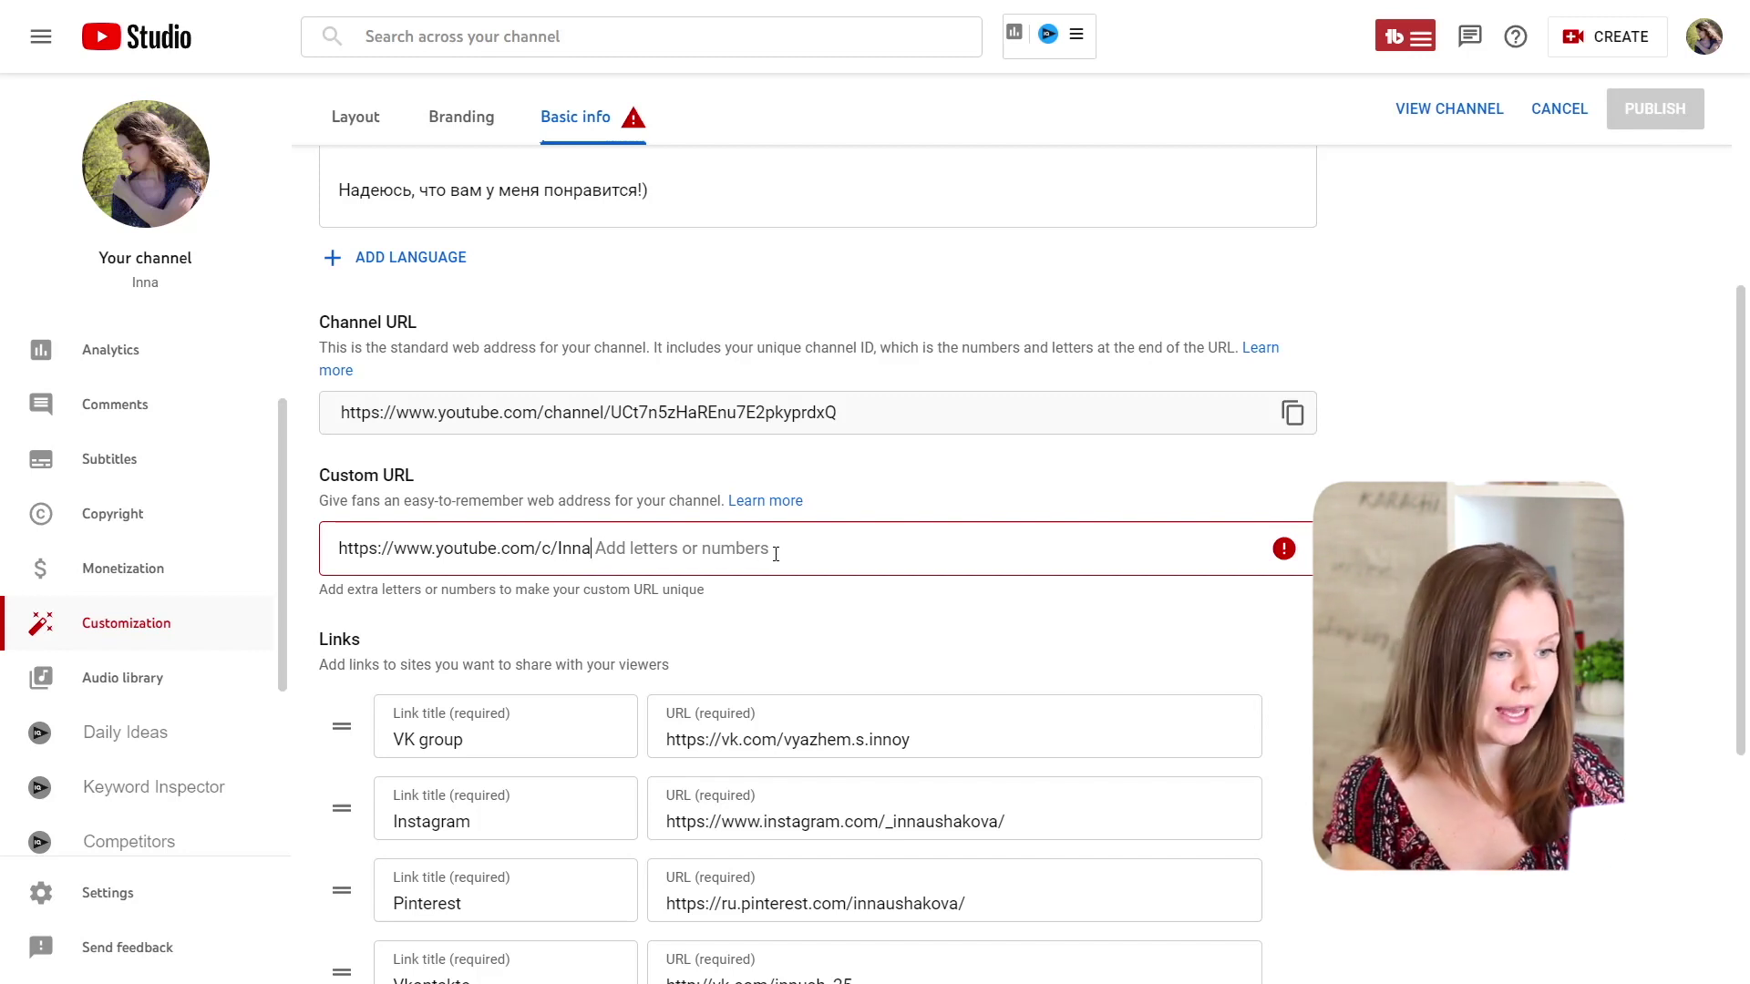
mouse_move(1286, 554)
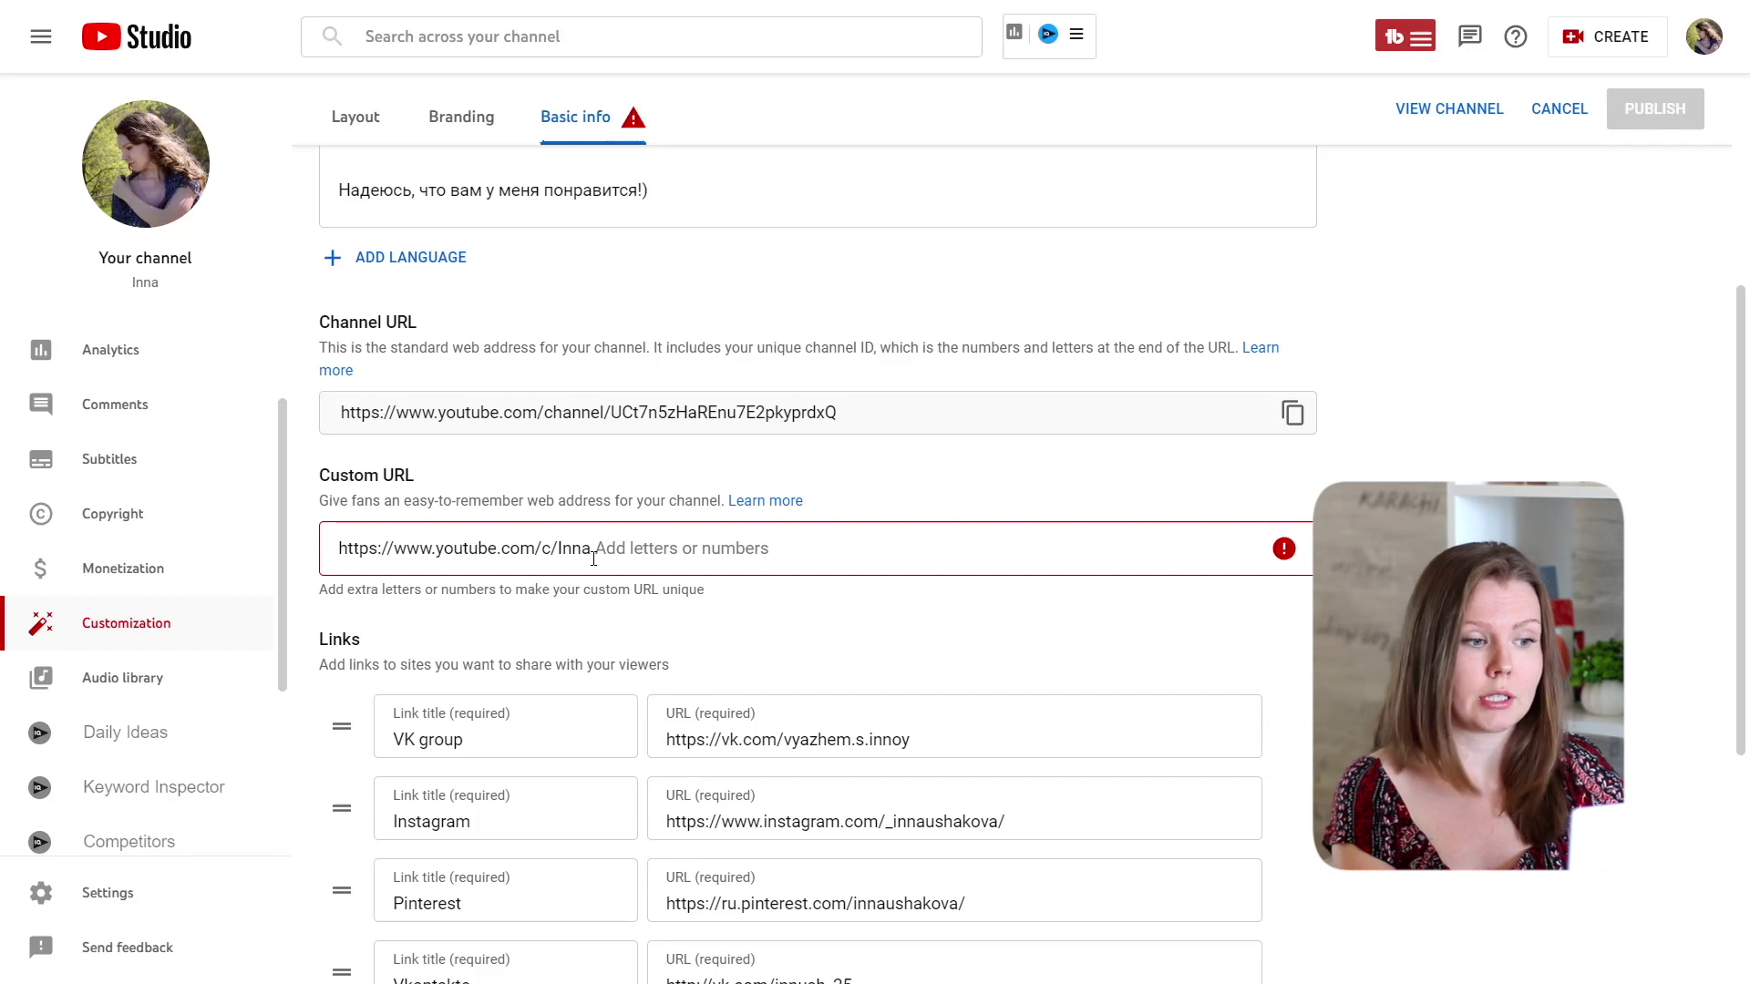
type("11")
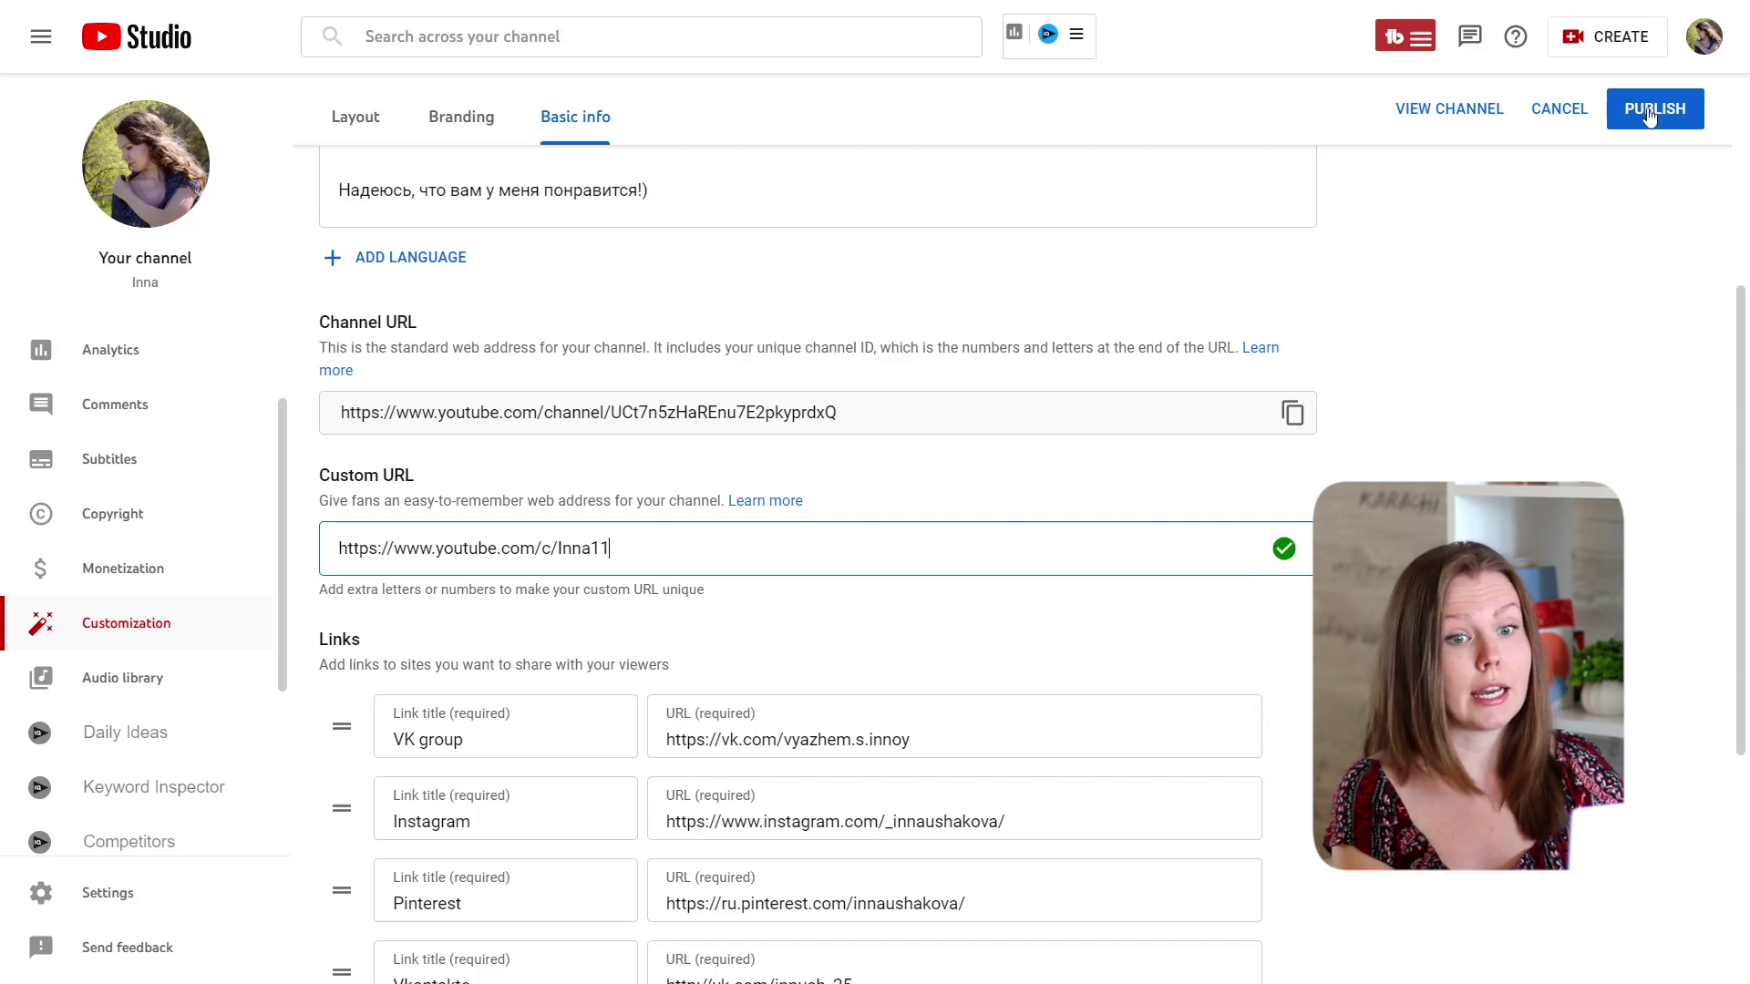
key("BackSpace")
key("BackSpace")
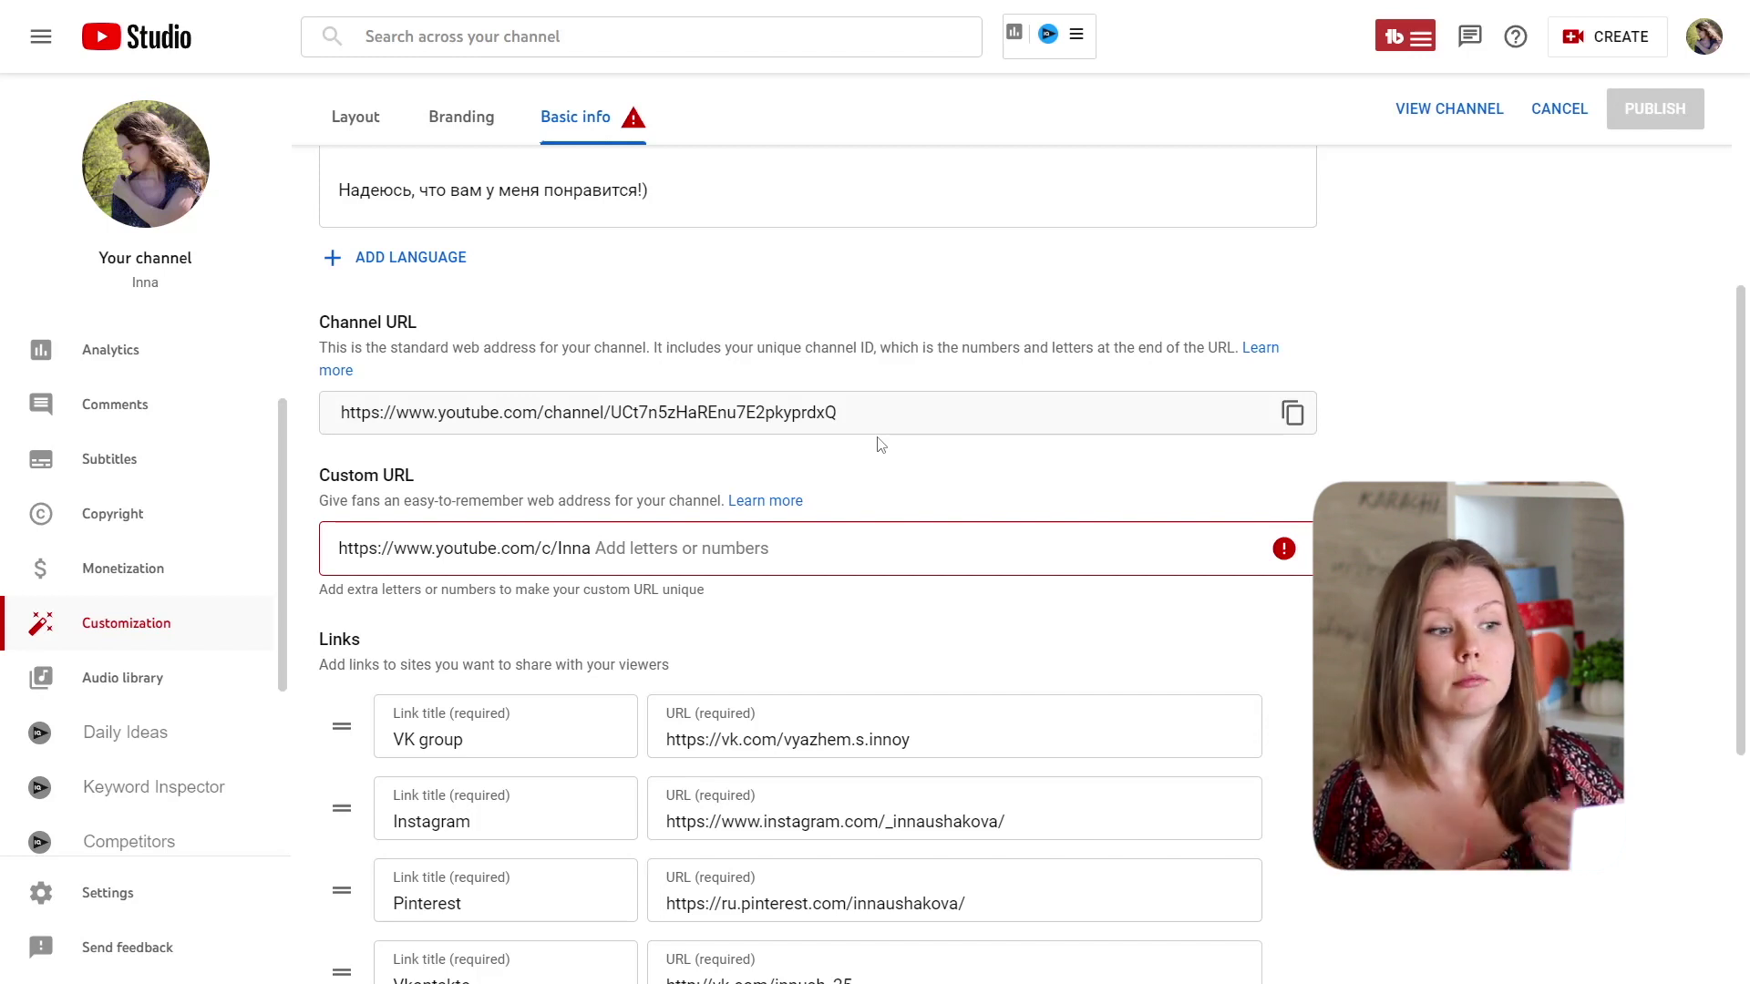
Step: Place the caret back in the Custom URL field
left_click(625, 539)
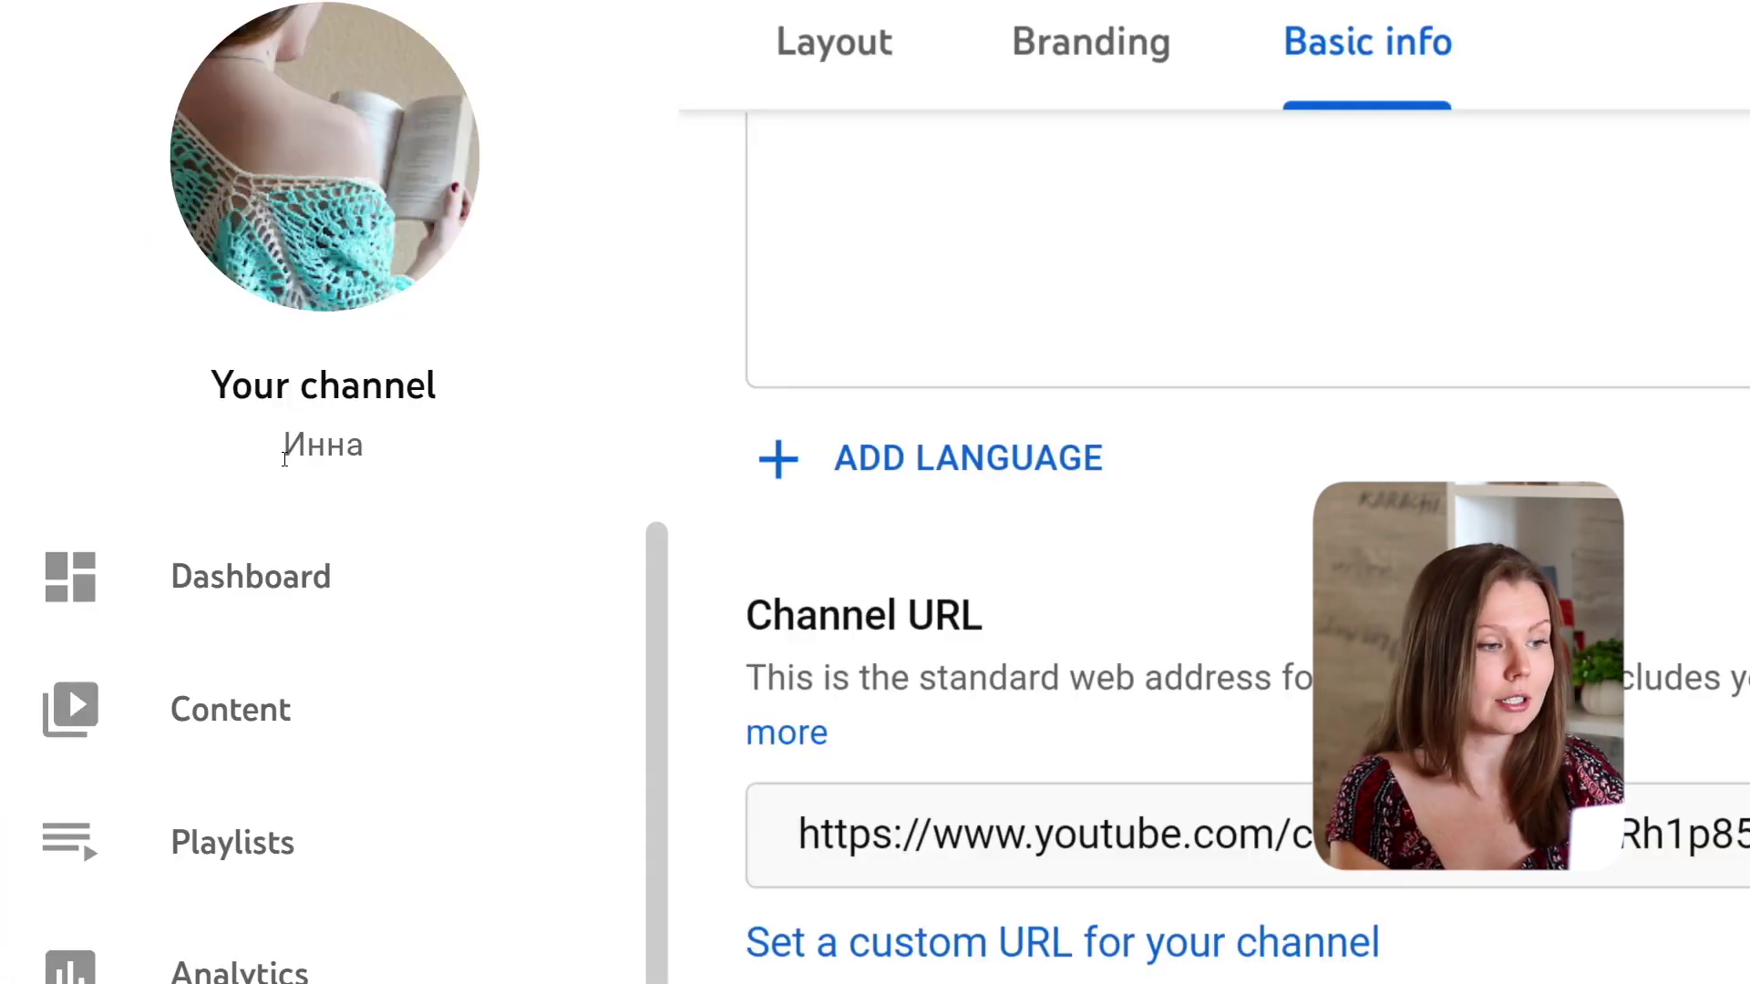
Step: Start a custom URL for the Инна channel and make it Инна1
left_click_drag(284, 459, 366, 459)
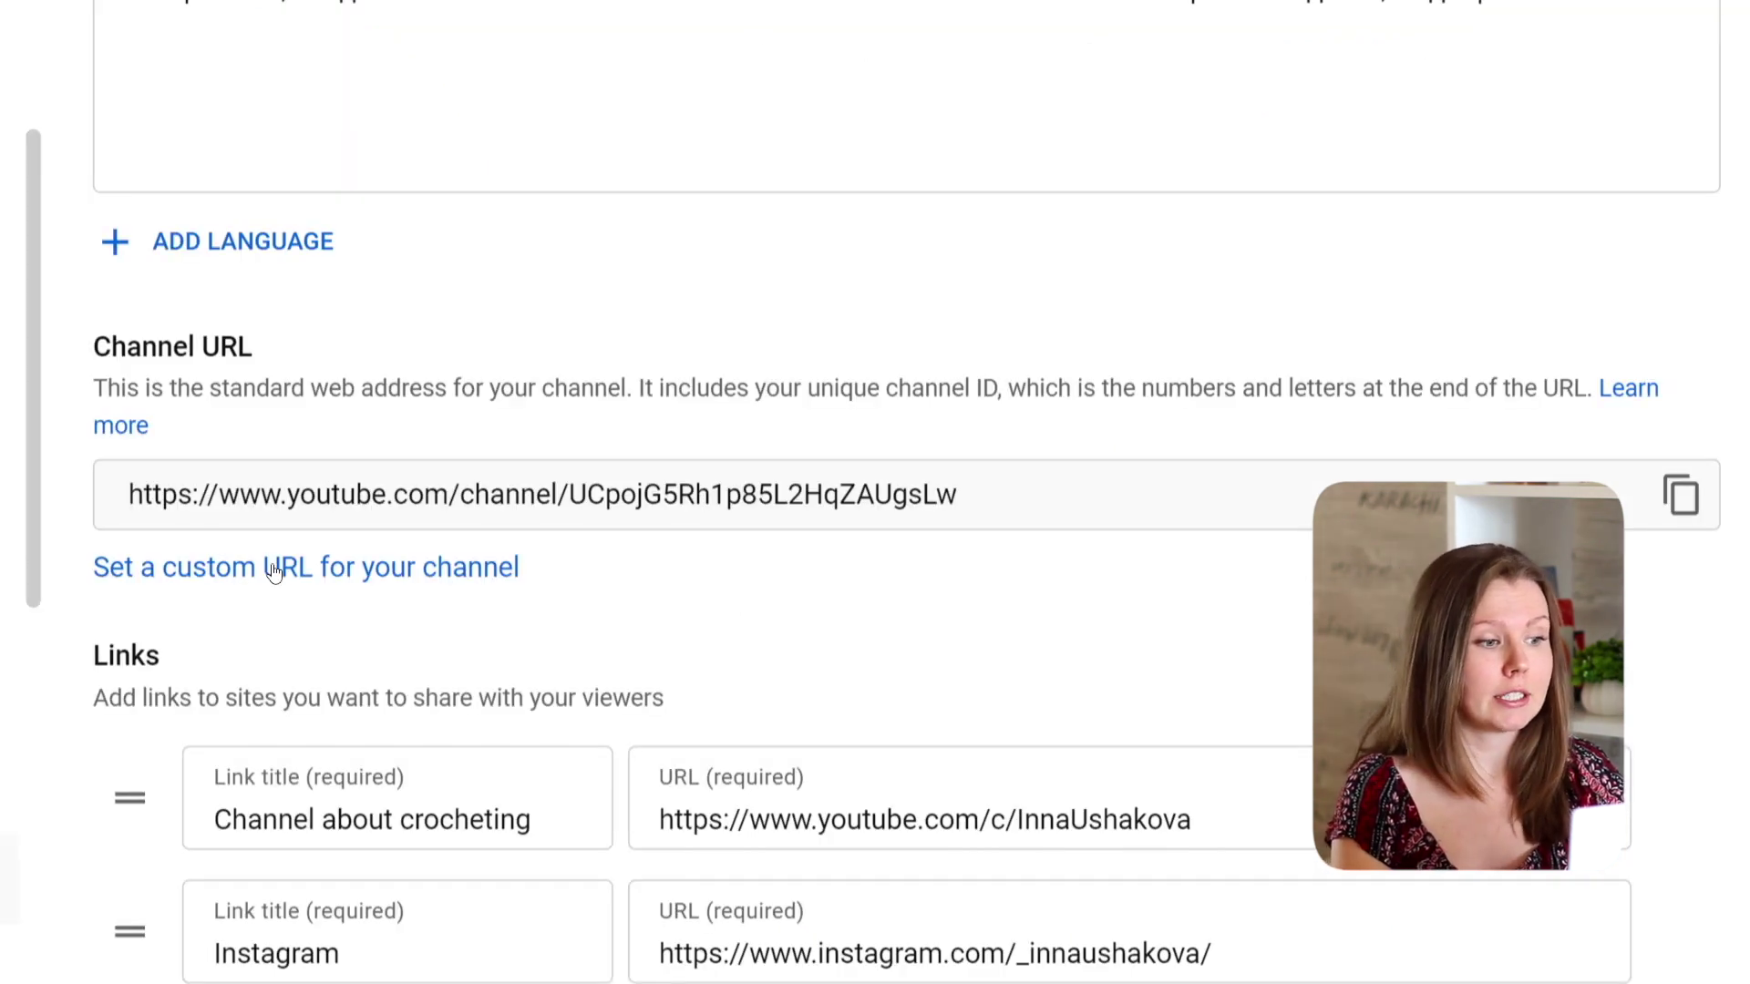
left_click(274, 569)
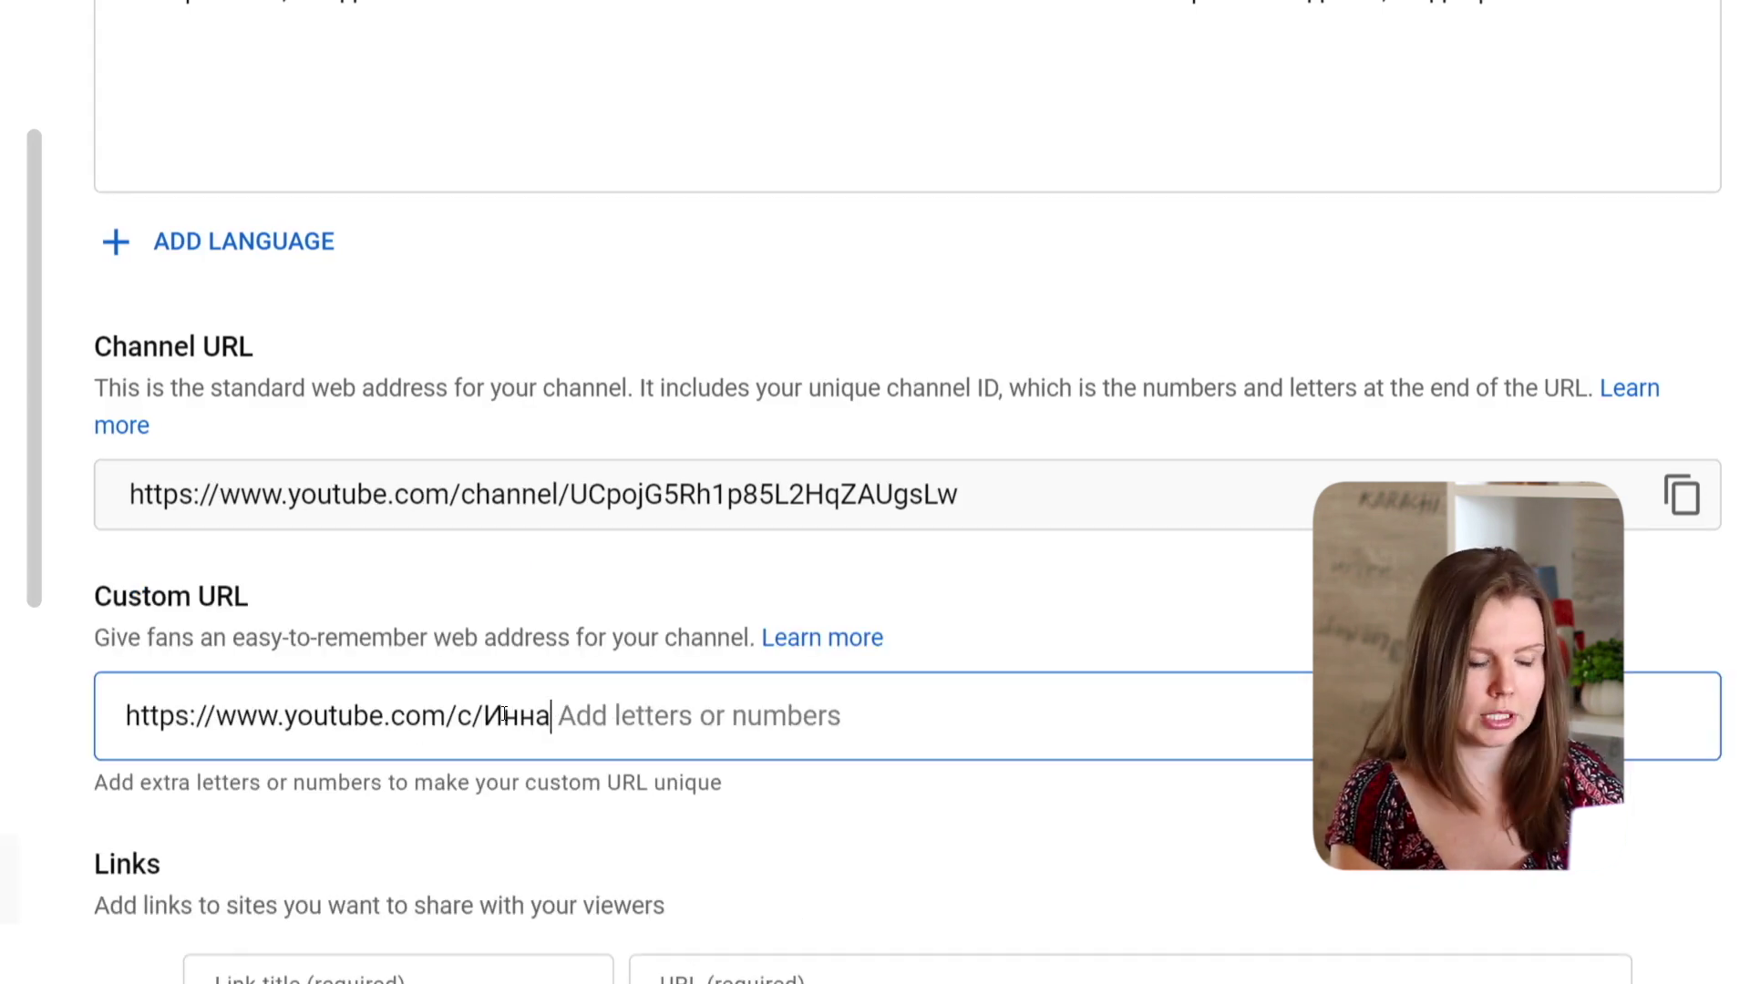
left_click_drag(552, 716, 492, 702)
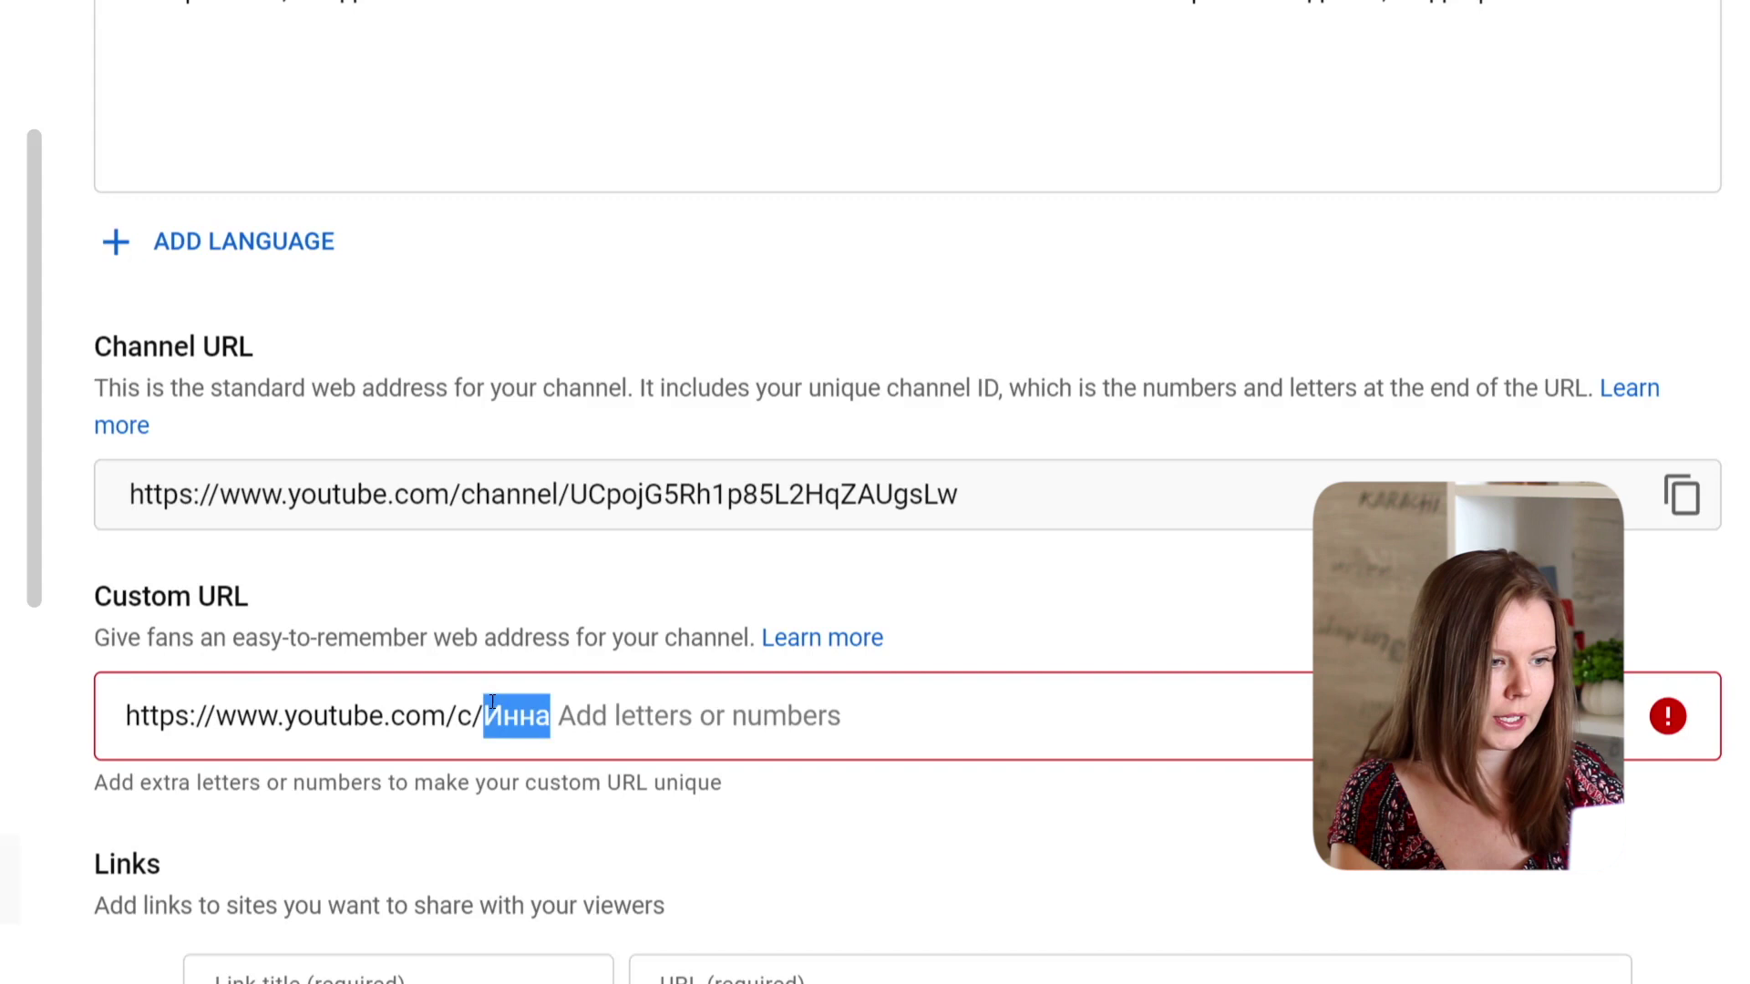
left_click(602, 713)
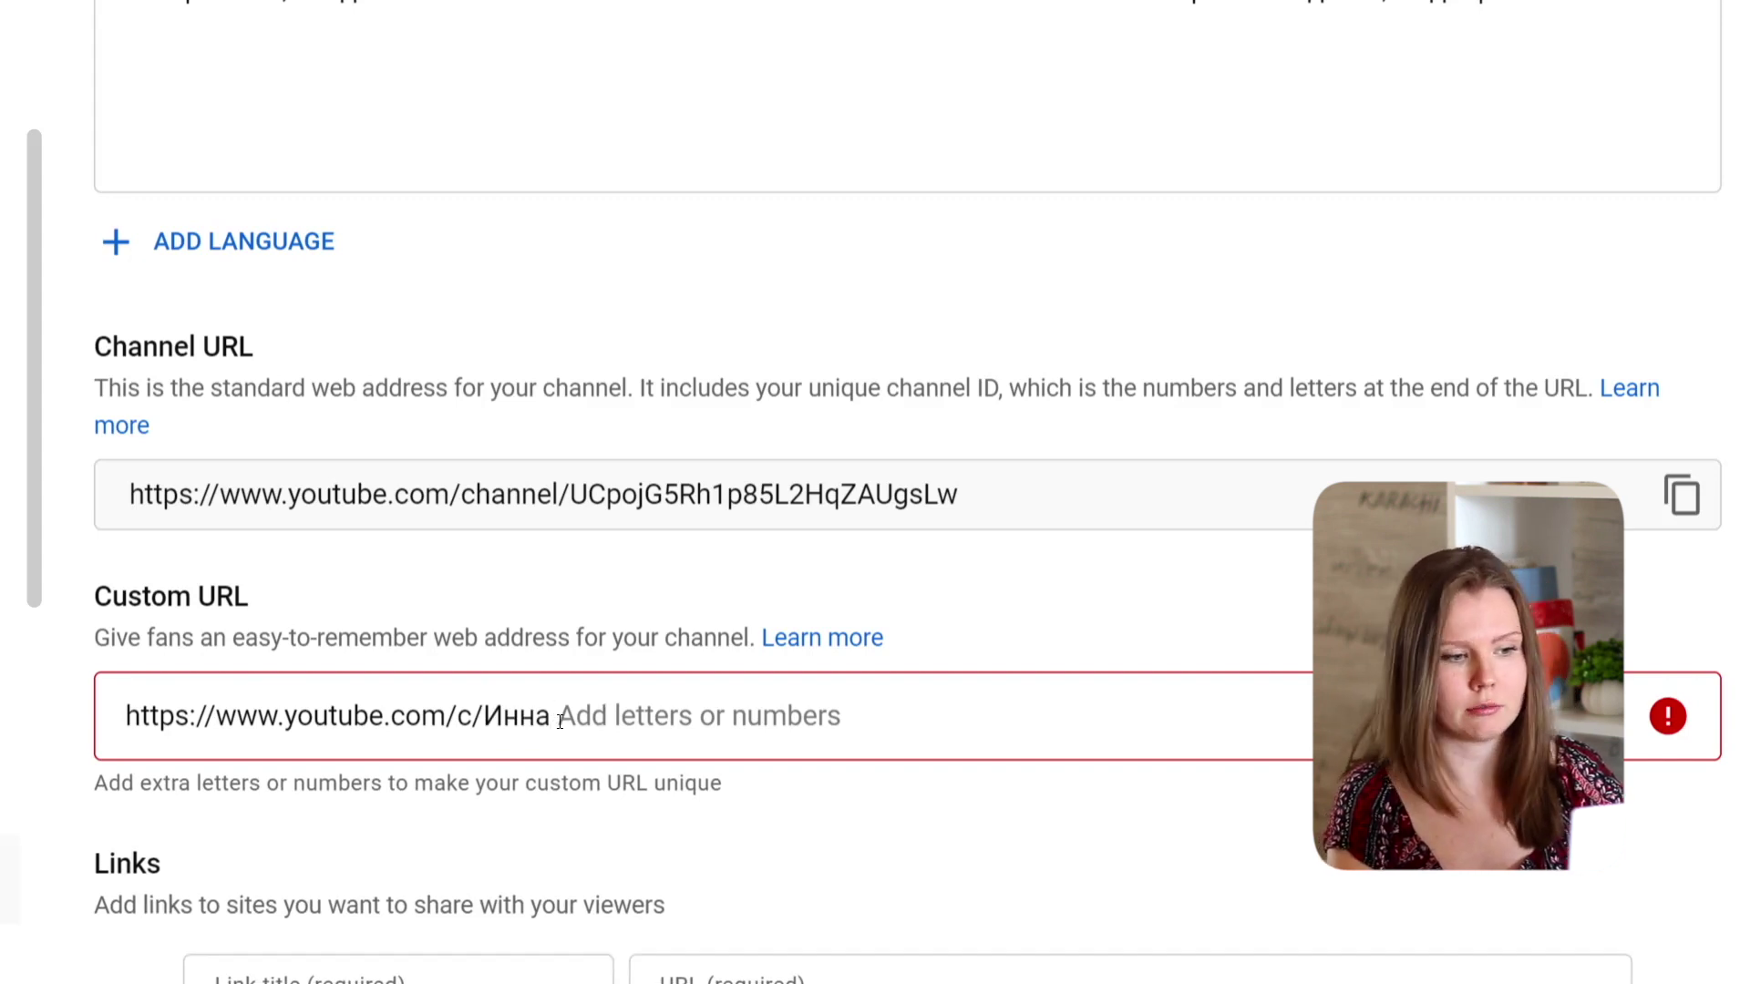
type("1")
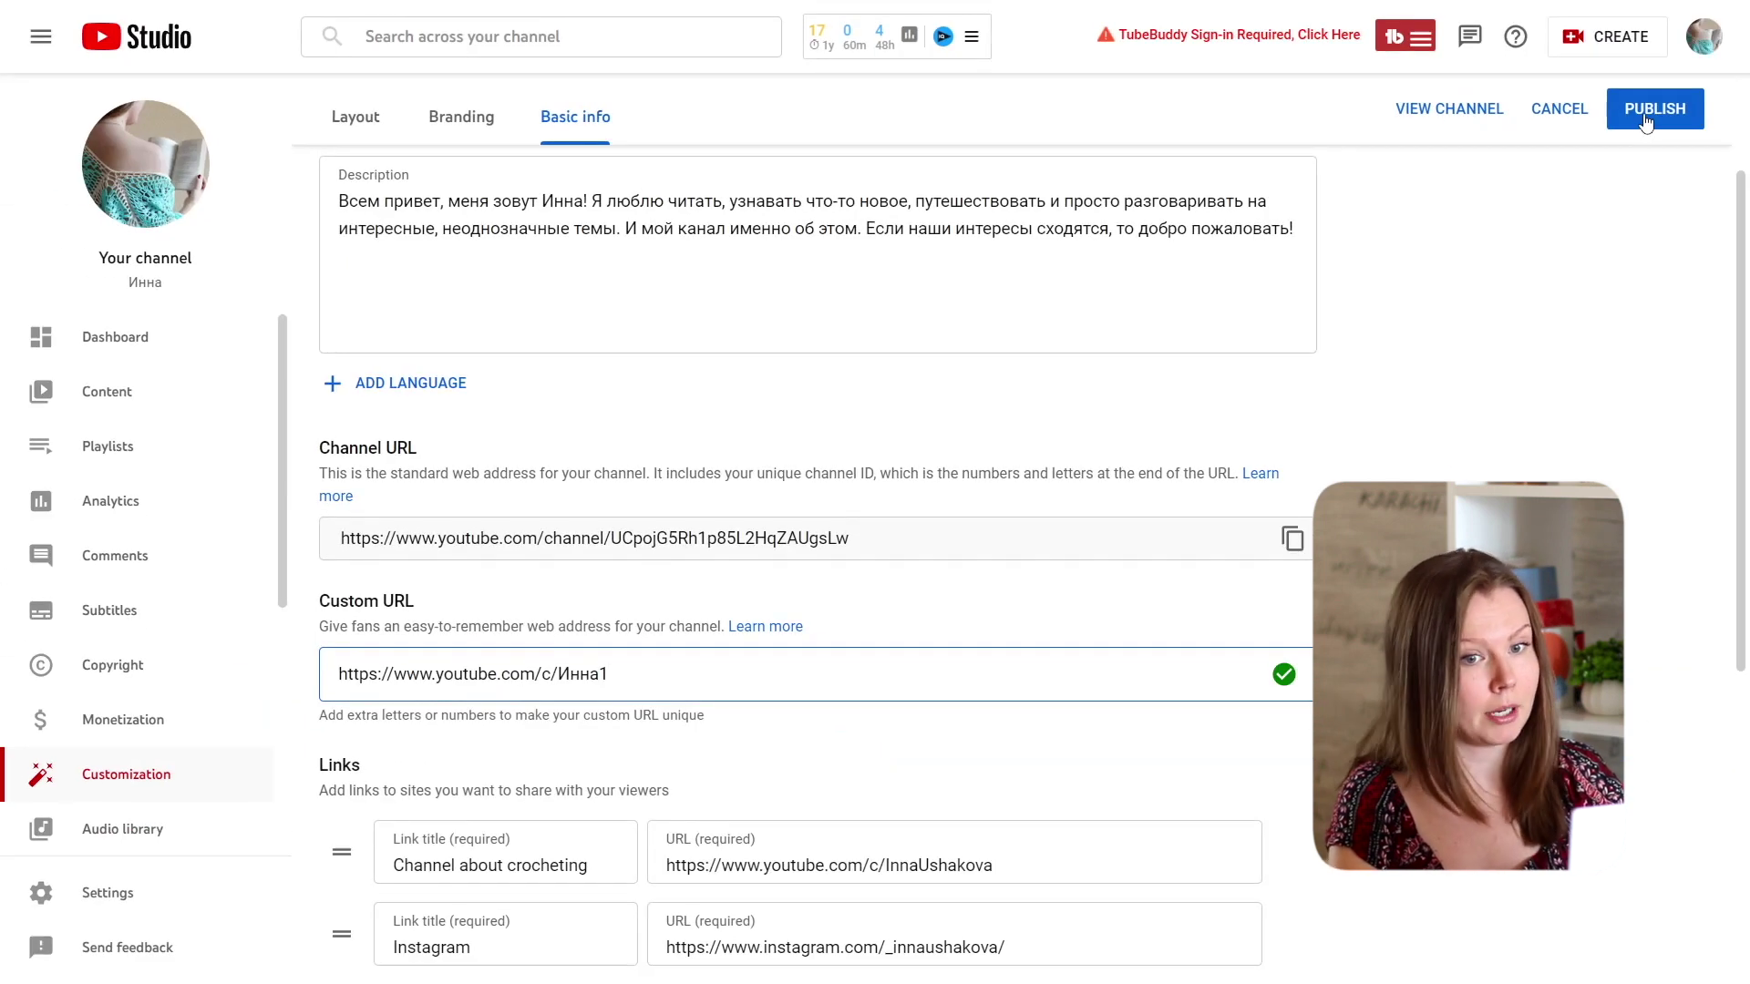
Step: Publish and confirm the Инна1 custom URL, then view the channel on YouTube
left_click(1645, 118)
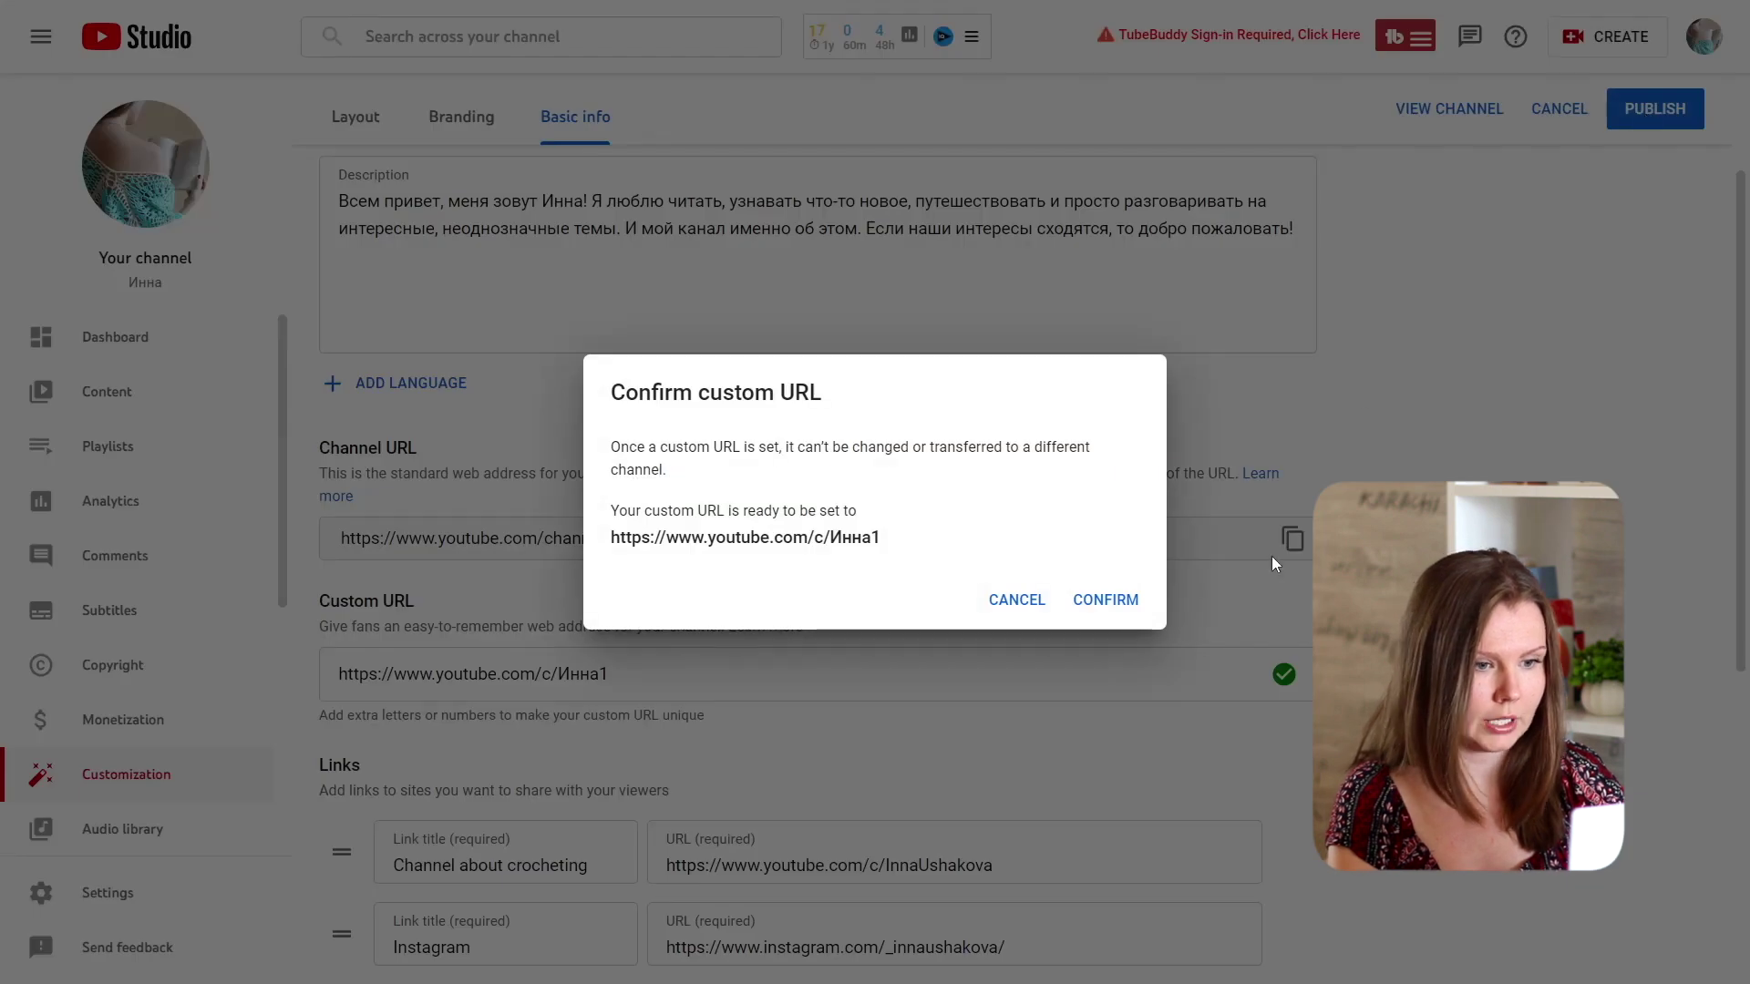
left_click(1105, 600)
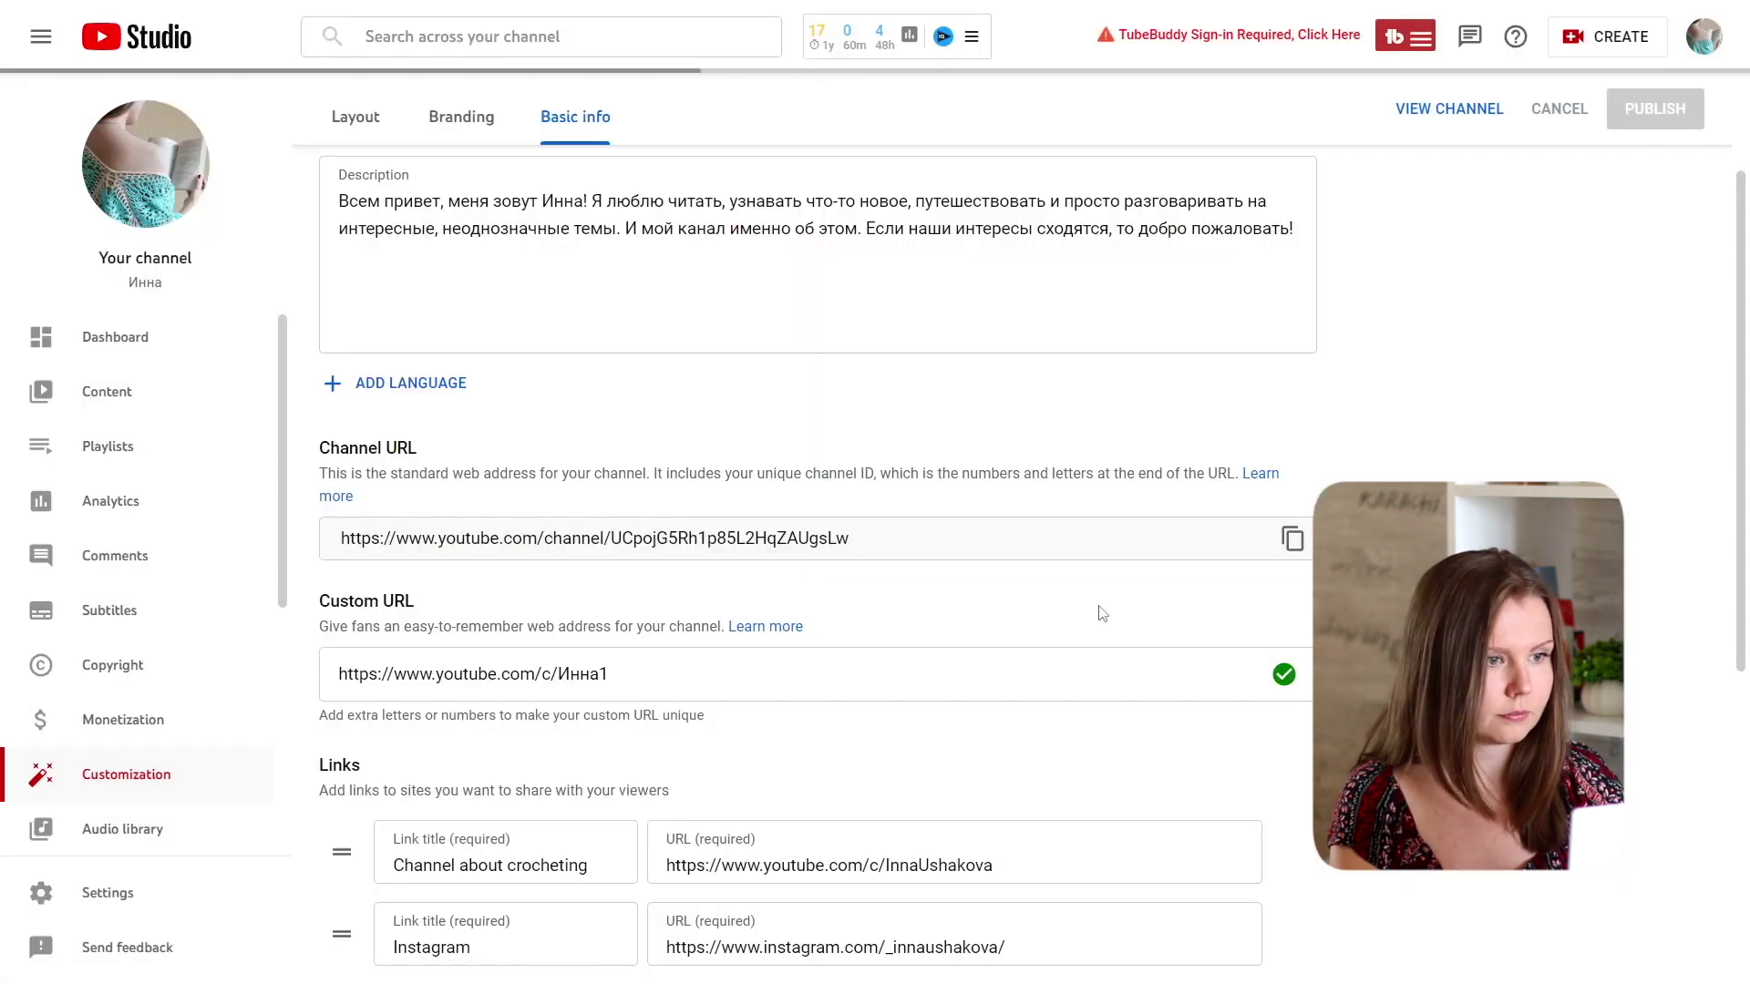
left_click(144, 196)
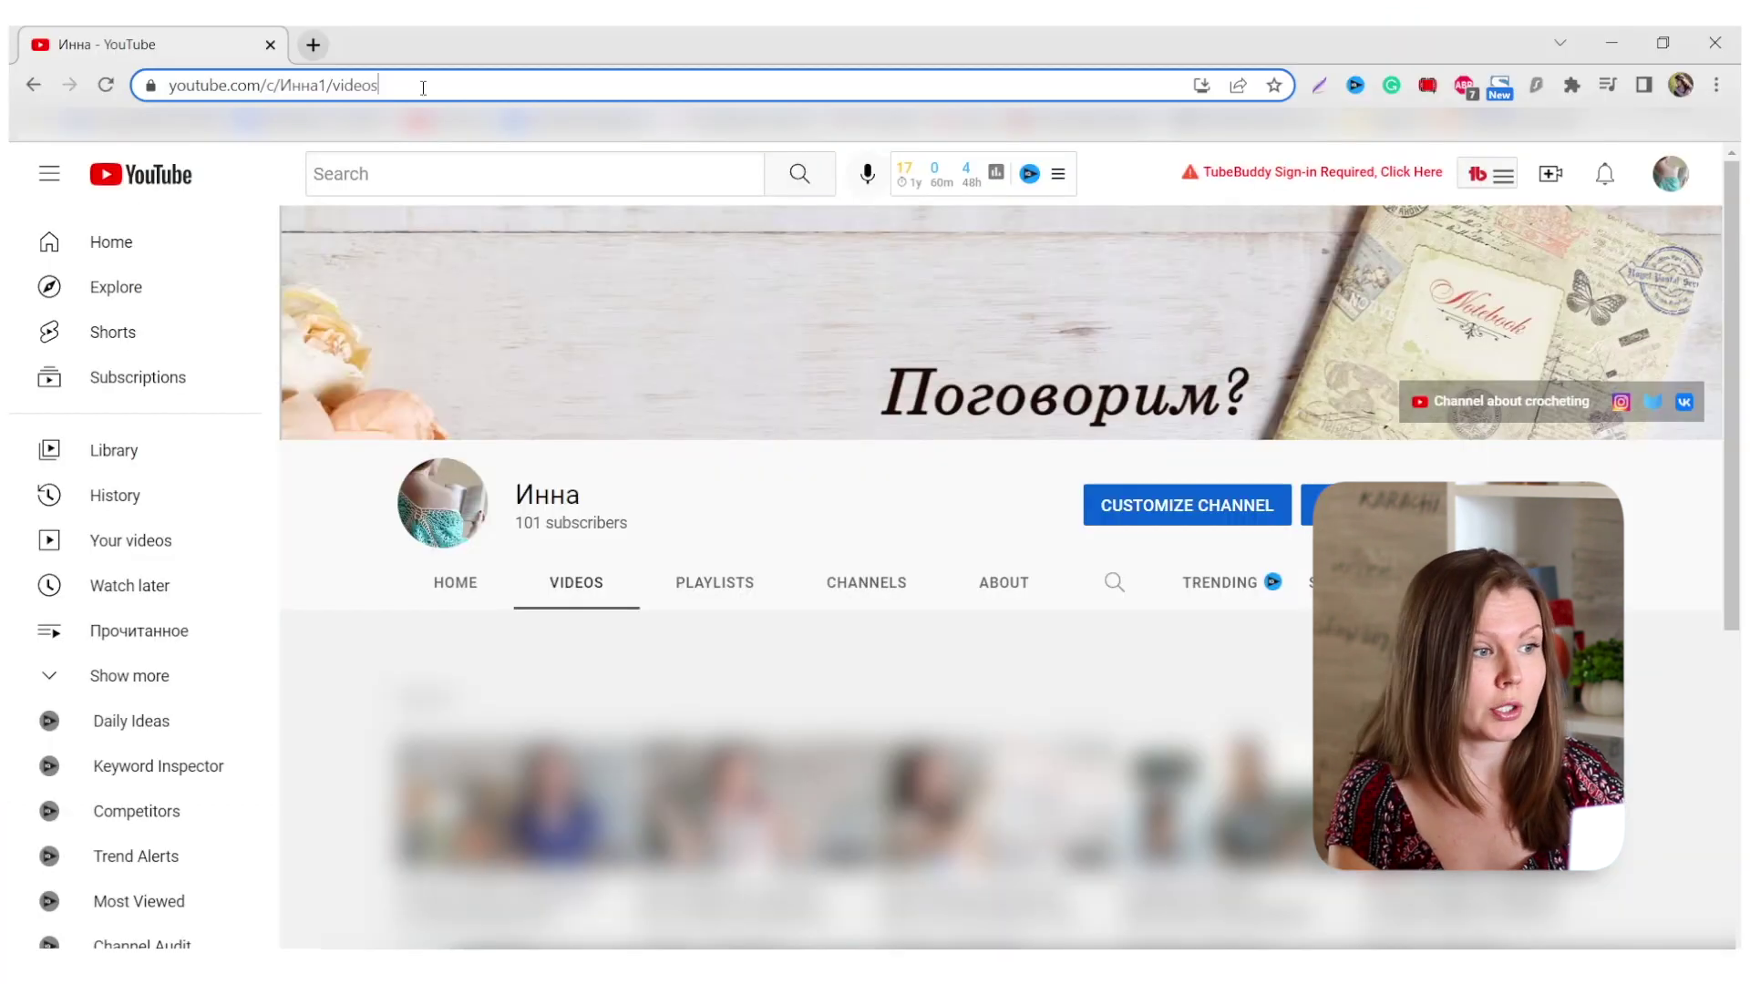
Step: Copy the channel address ending in Инна1 and paste it into a new tab
left_click(423, 87)
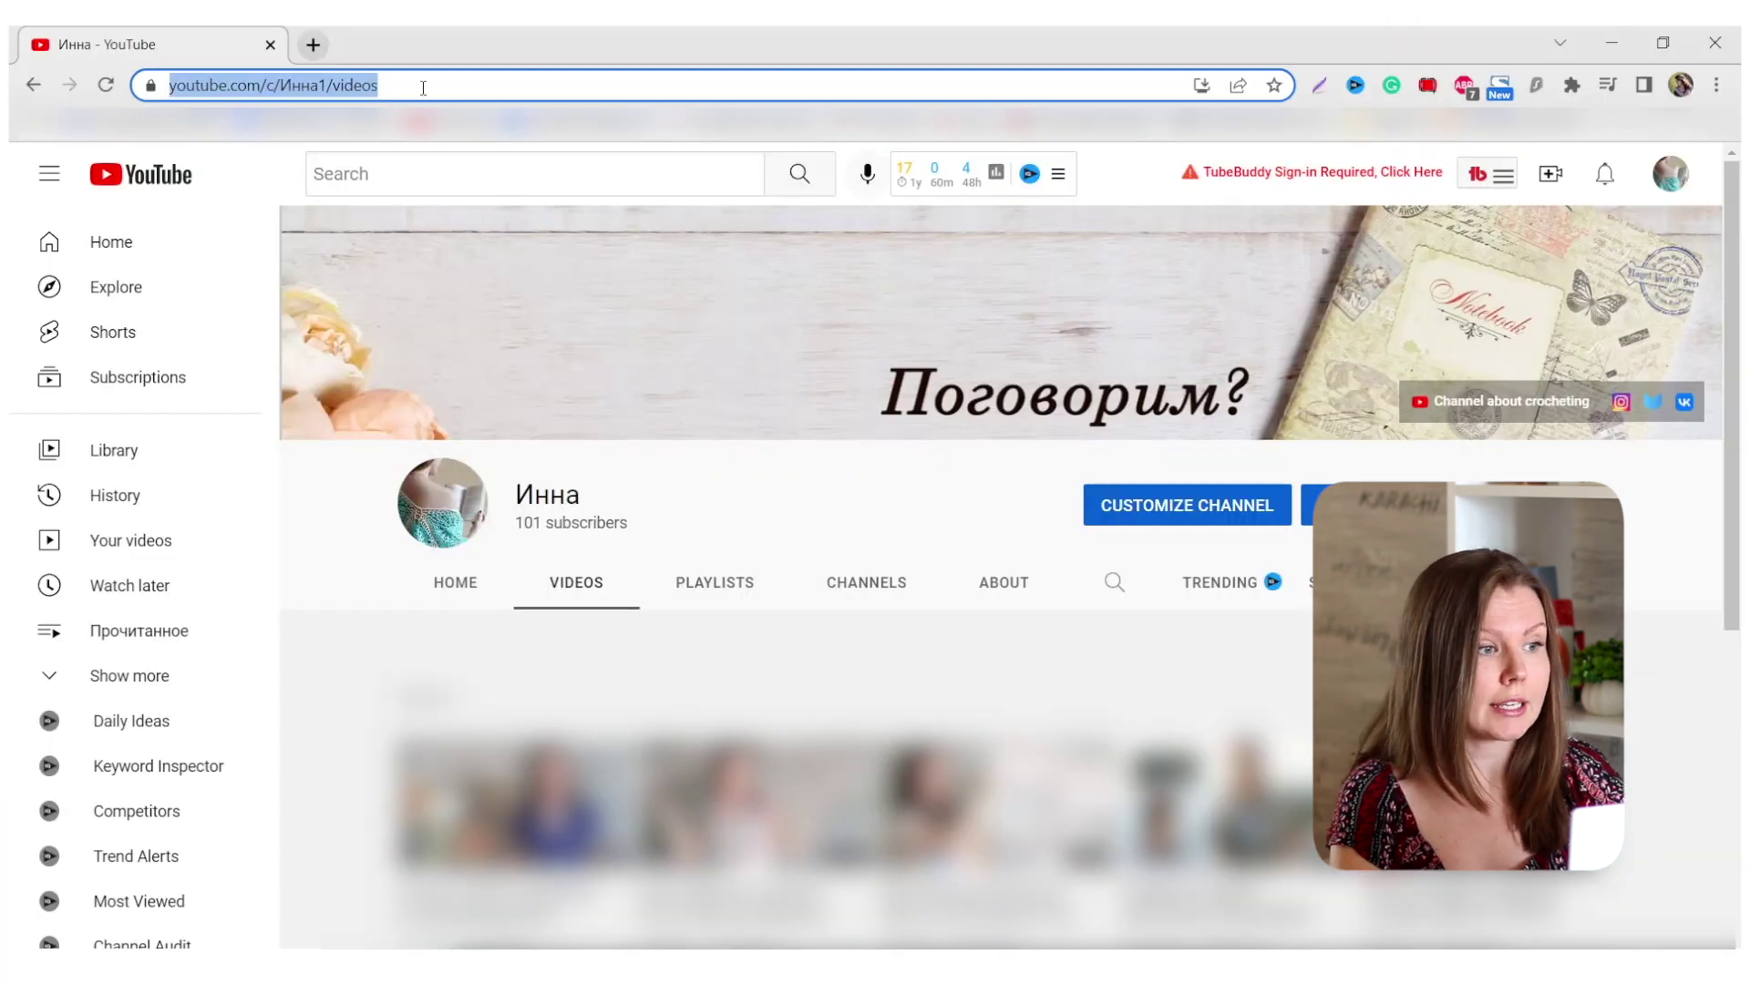
left_click(328, 84)
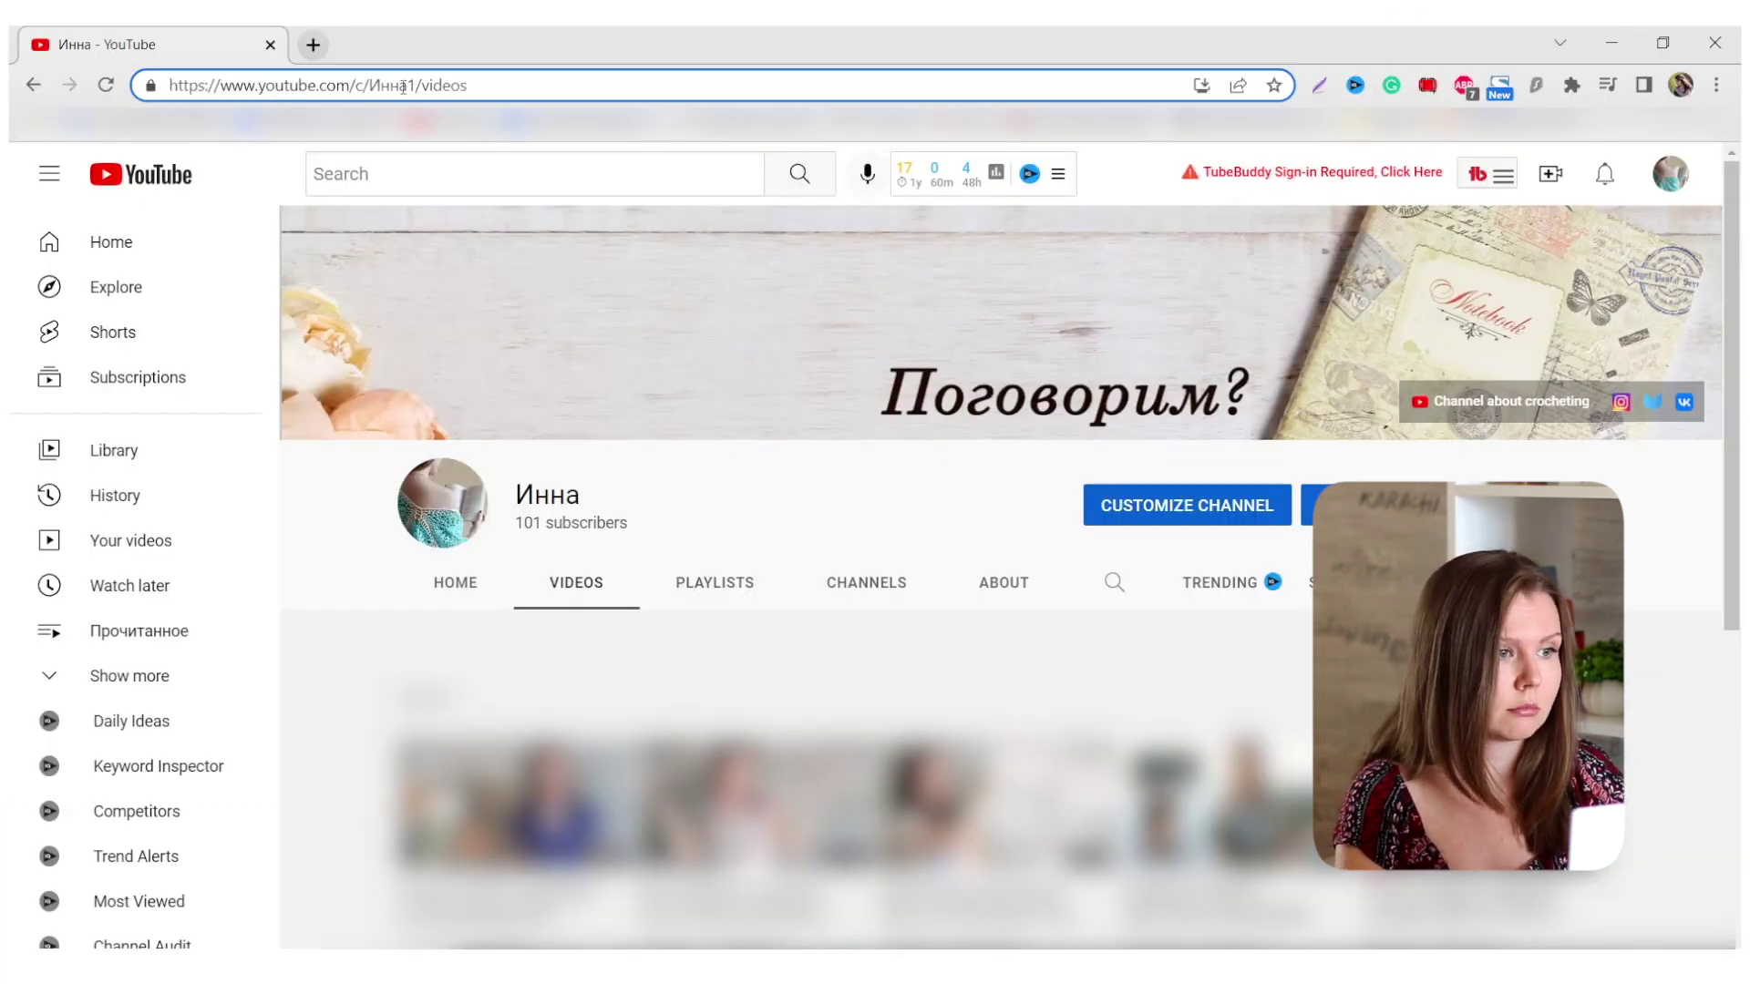
left_click_drag(406, 87, 369, 88)
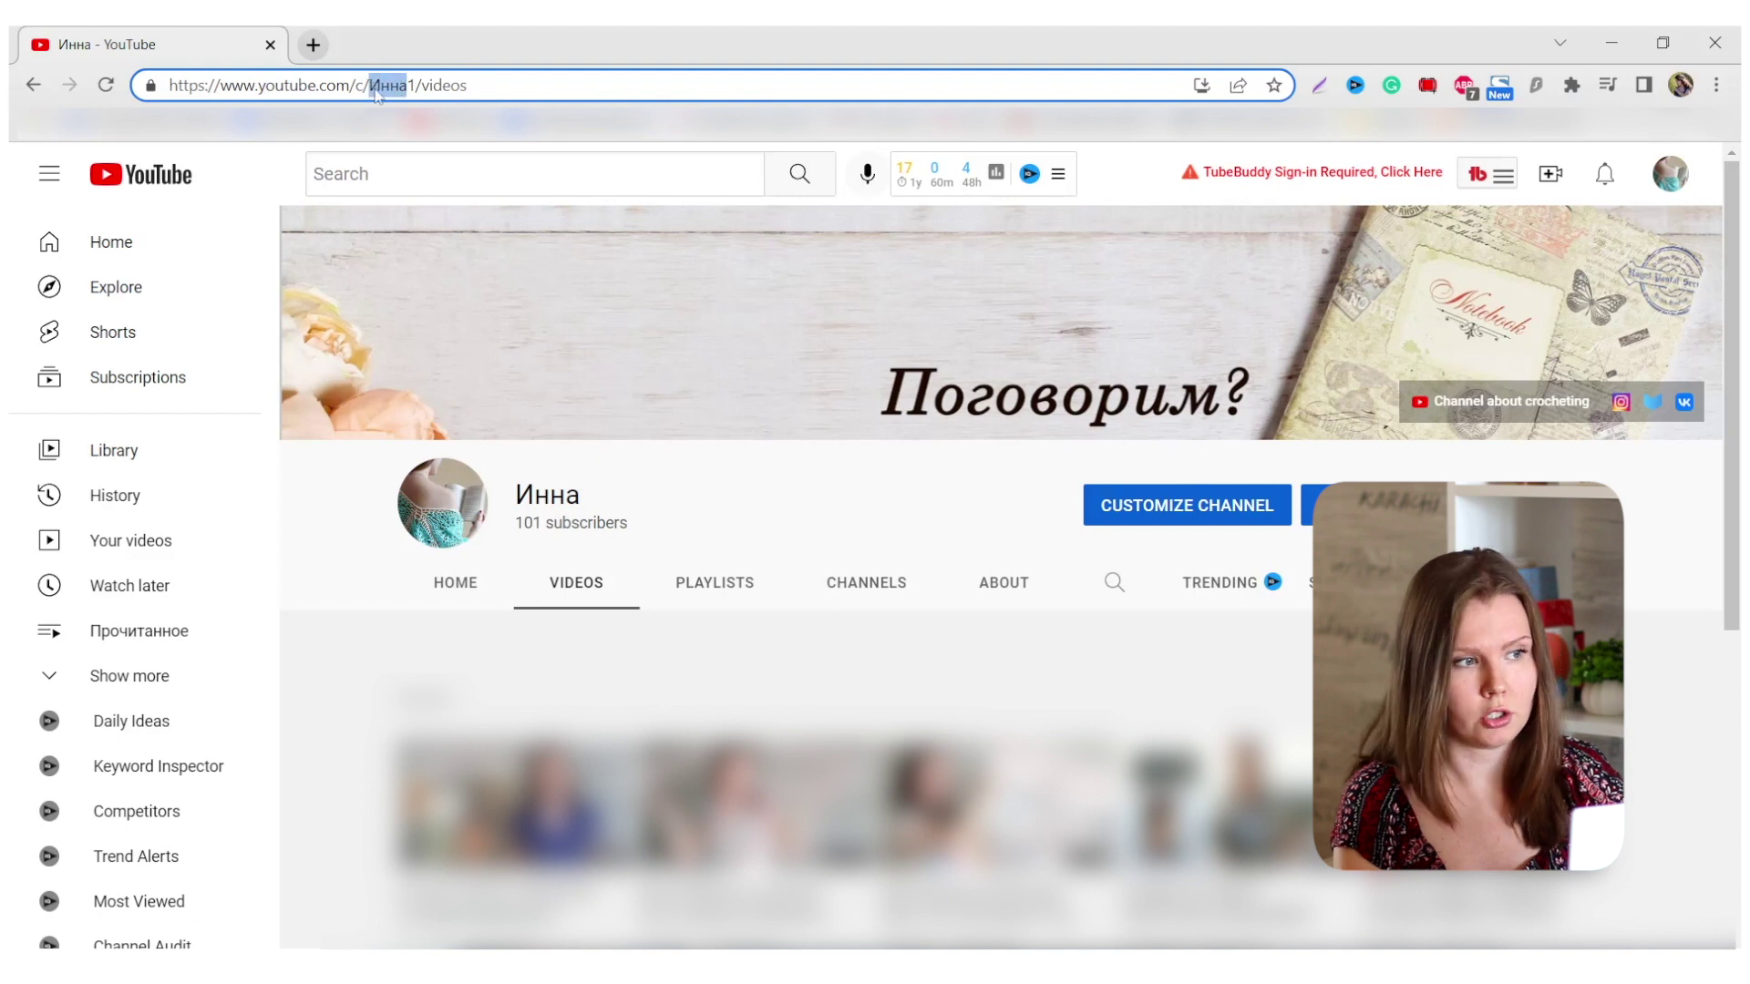
left_click(495, 85)
key("ctrl+a")
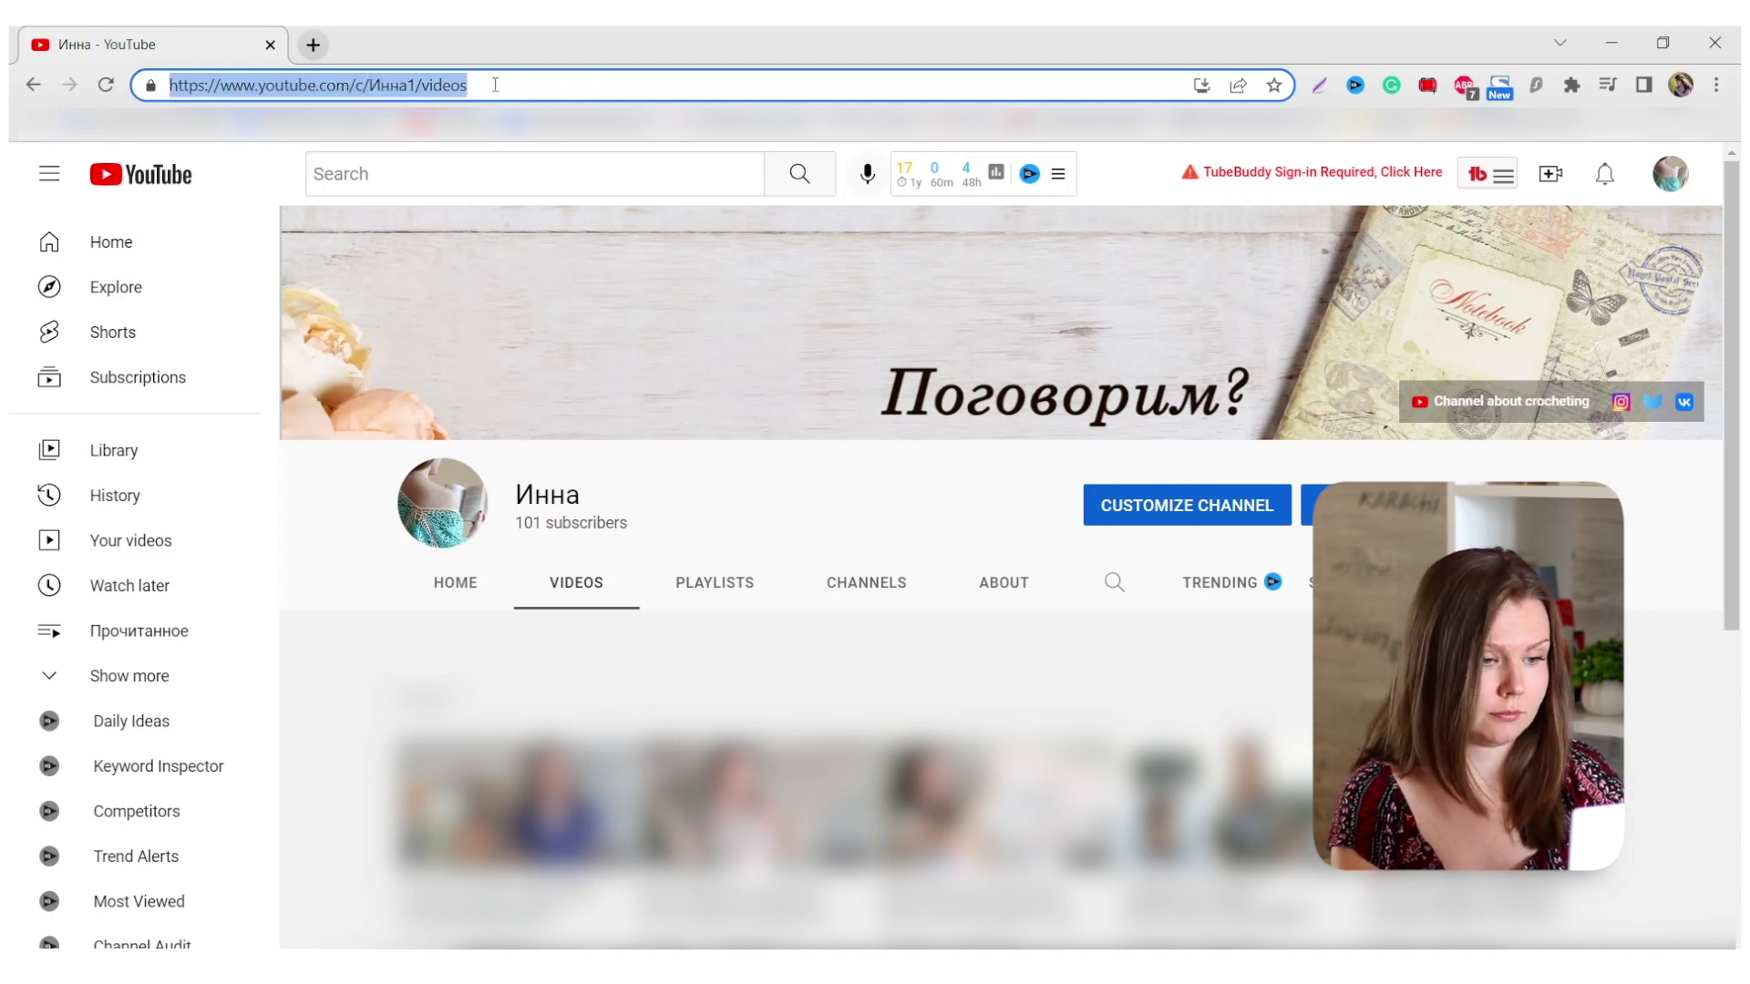
left_click(313, 45)
type("https://www.youtube.com/c/%D0%98%D0%BD%D0%BD%D0%B01/videos")
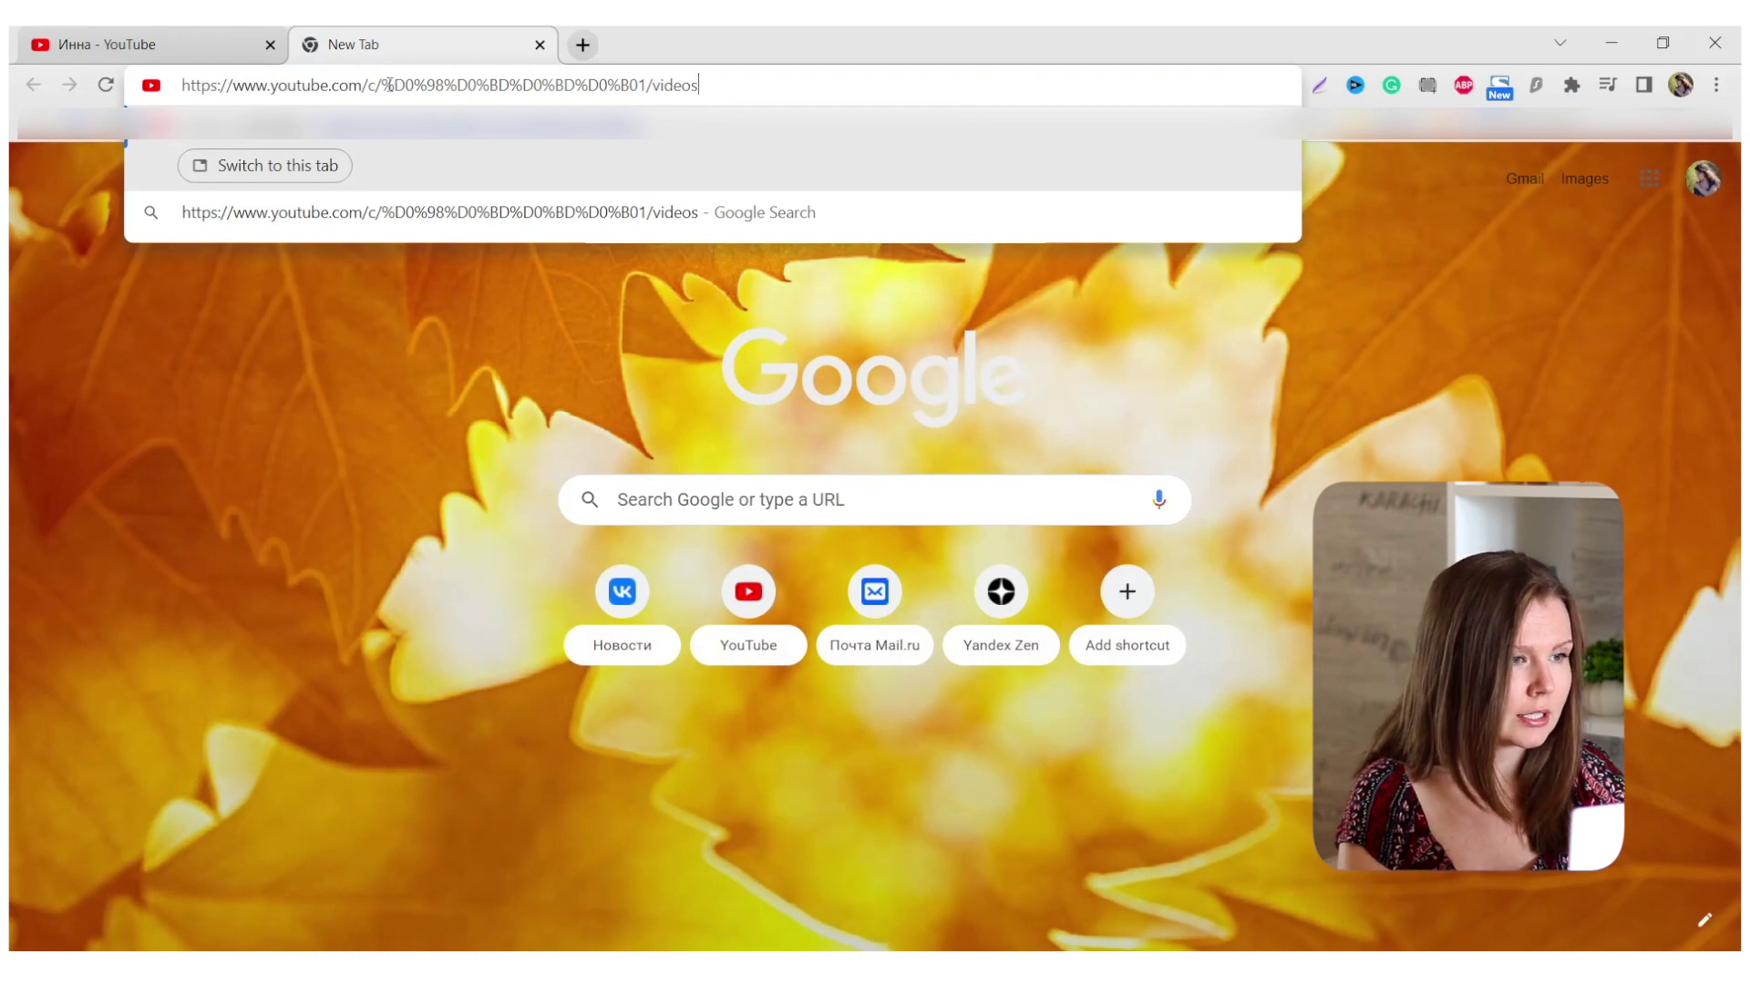
Step: Examine the percent-encoded Инна characters in the pasted address against the channel's Videos page
left_click_drag(383, 85, 609, 84)
left_click(641, 85)
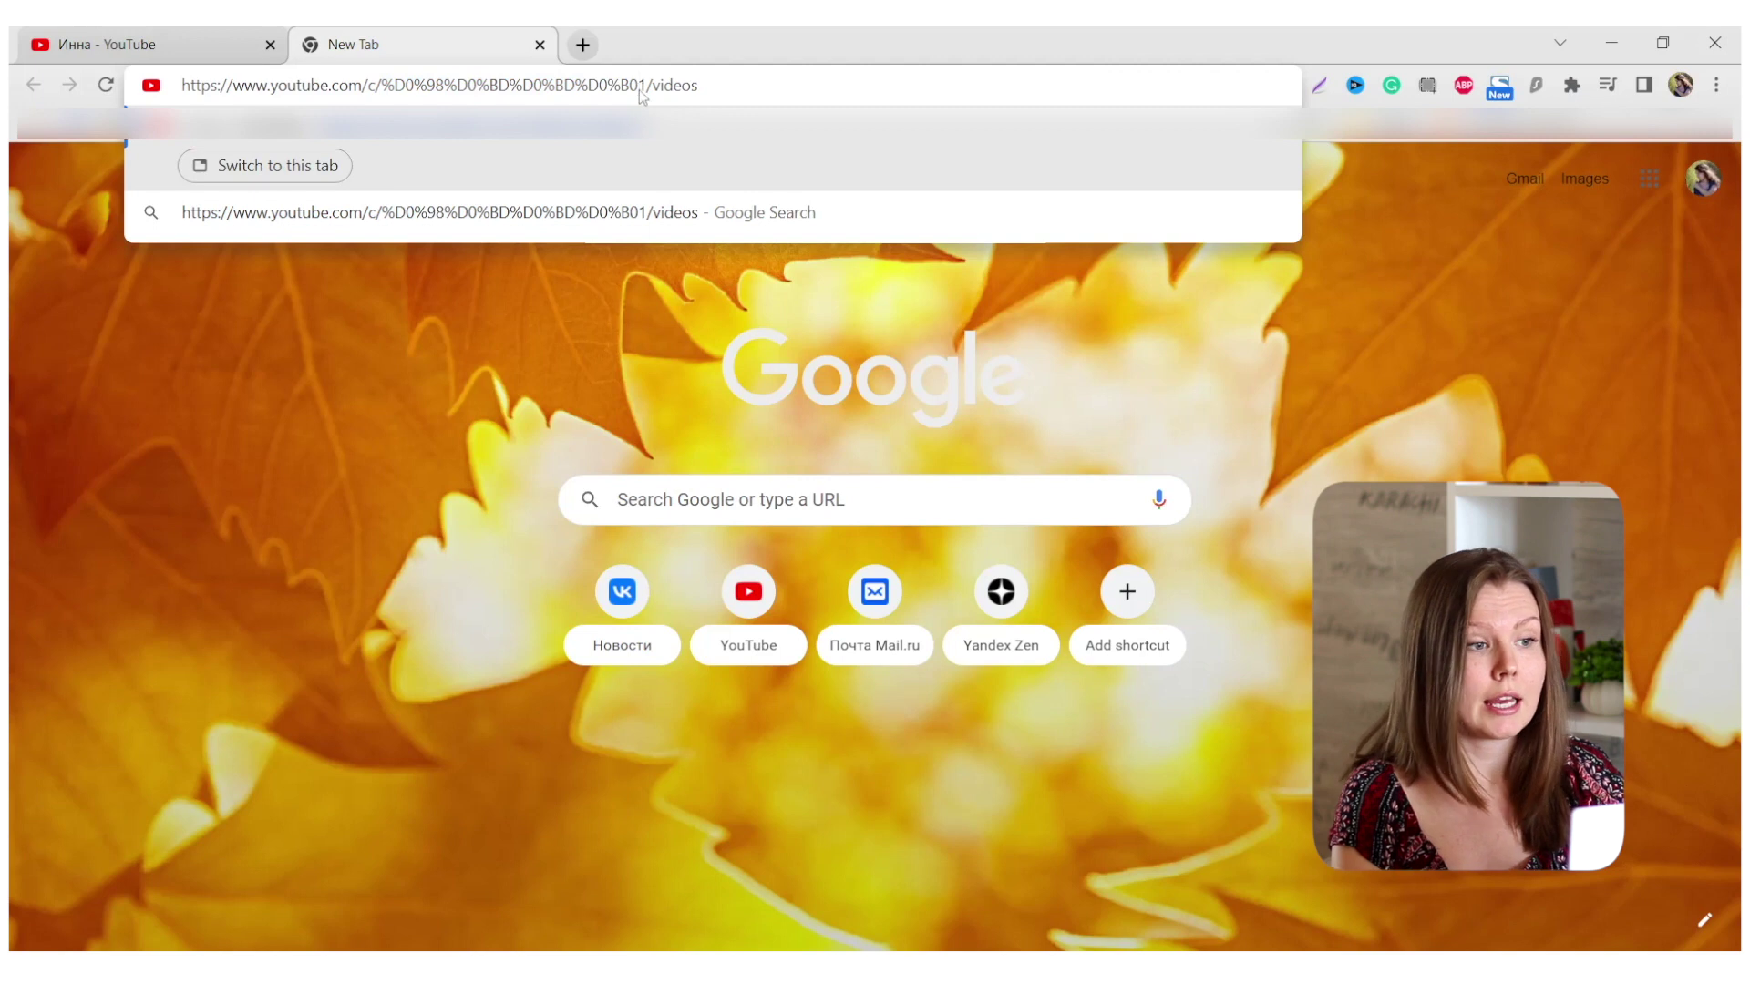
left_click(152, 32)
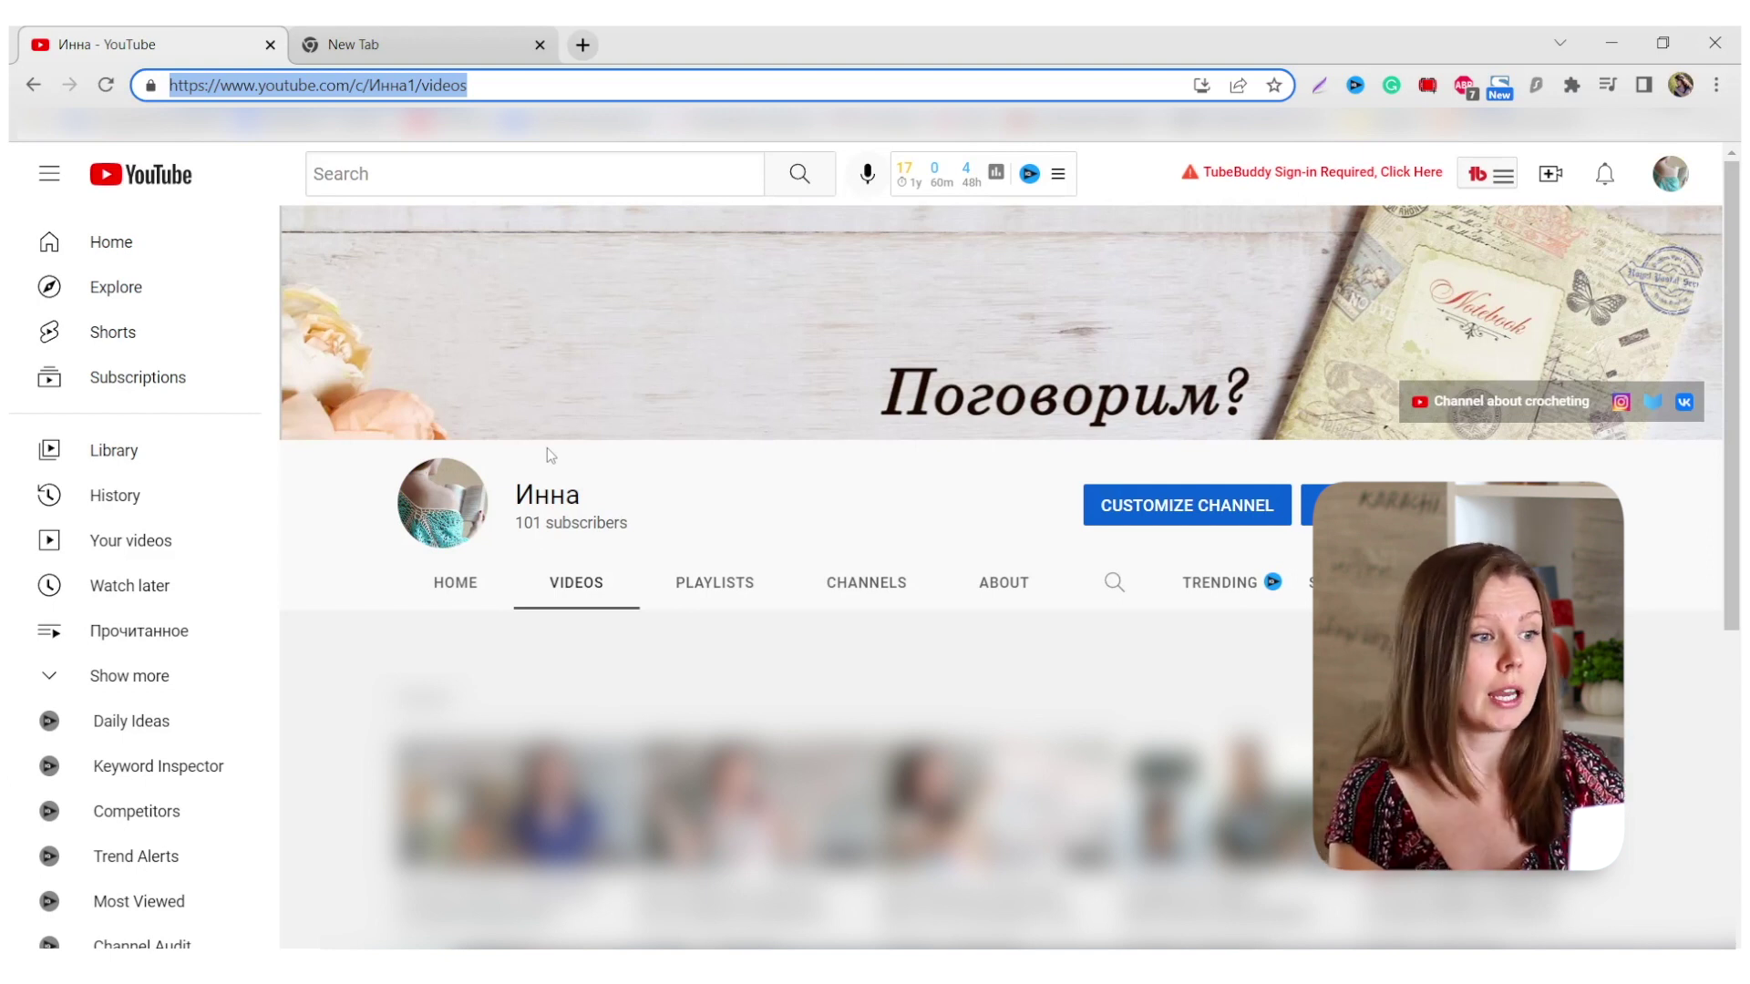
left_click(425, 29)
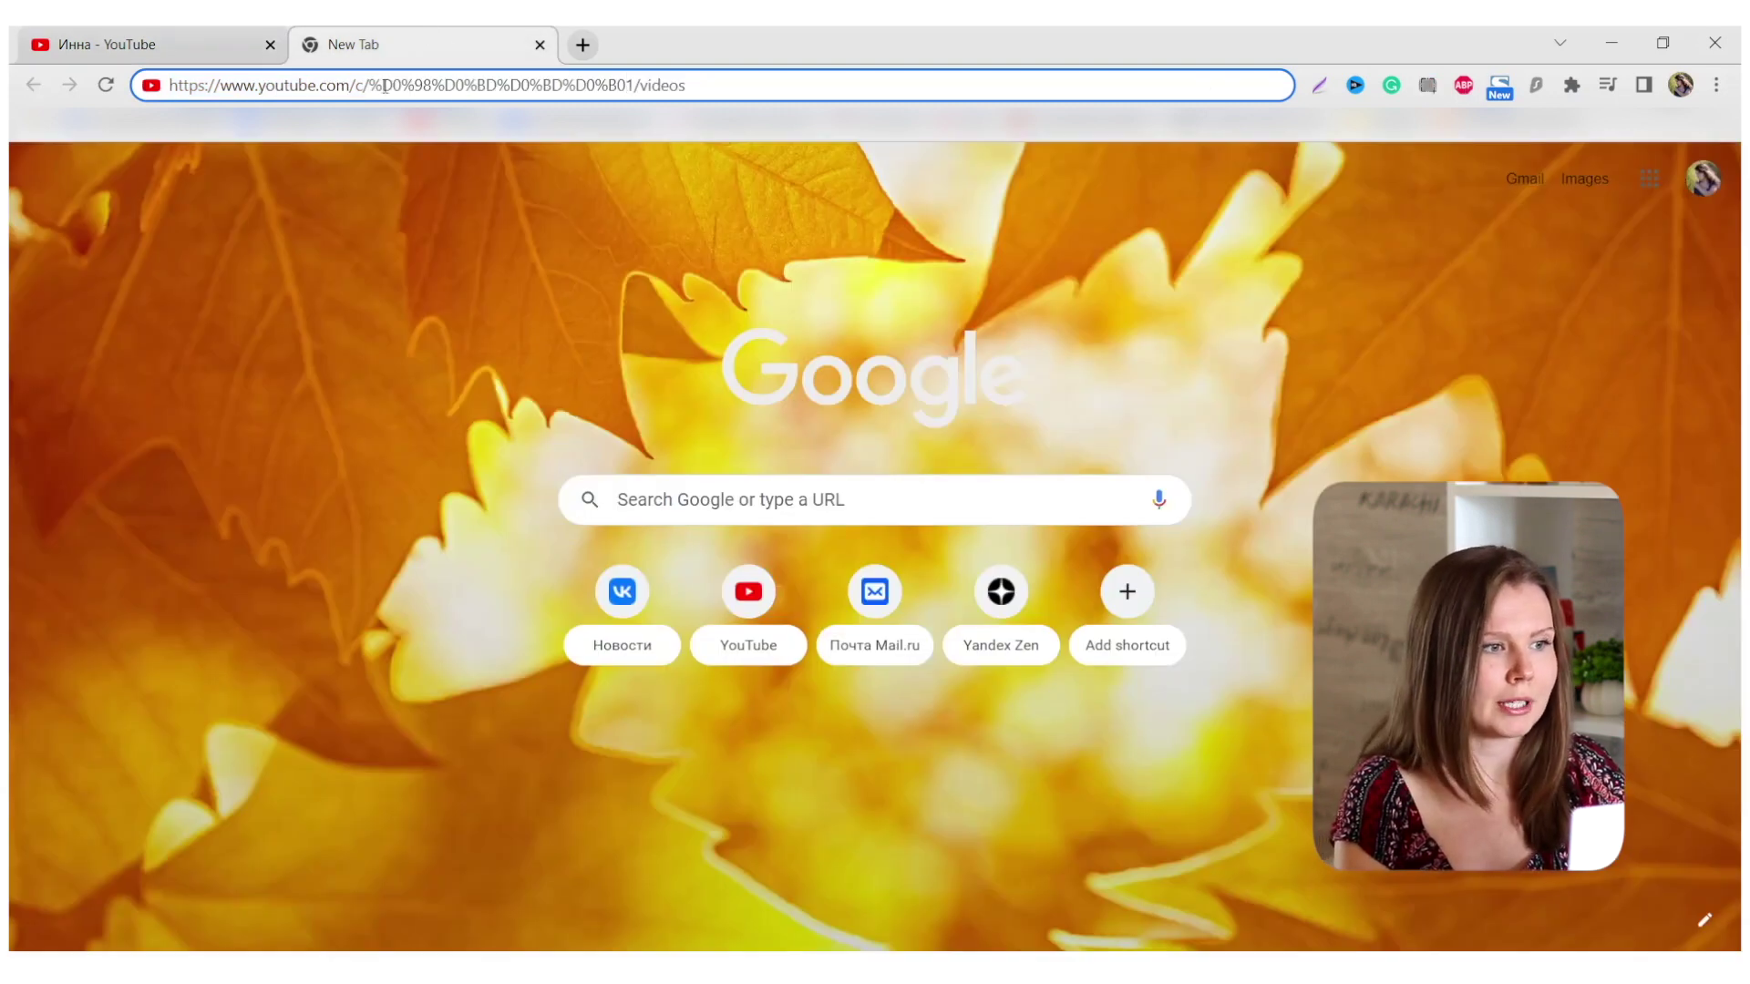
left_click_drag(381, 85, 678, 85)
left_click(671, 82)
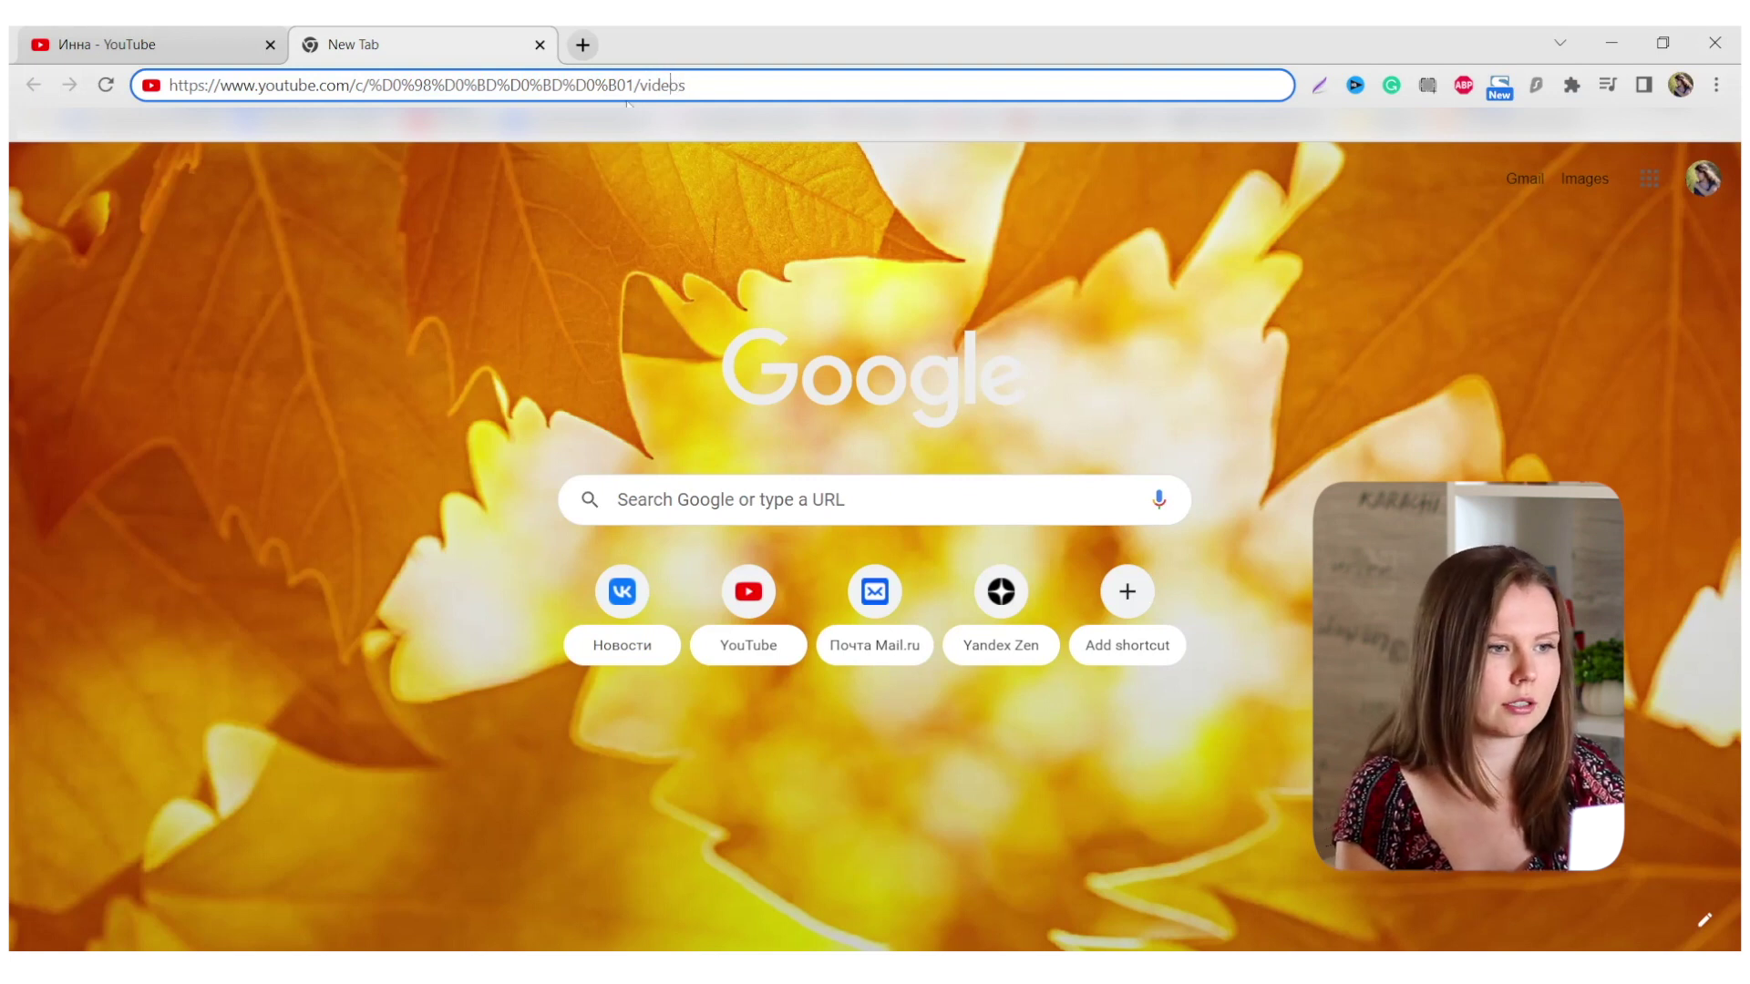
left_click_drag(609, 85, 638, 85)
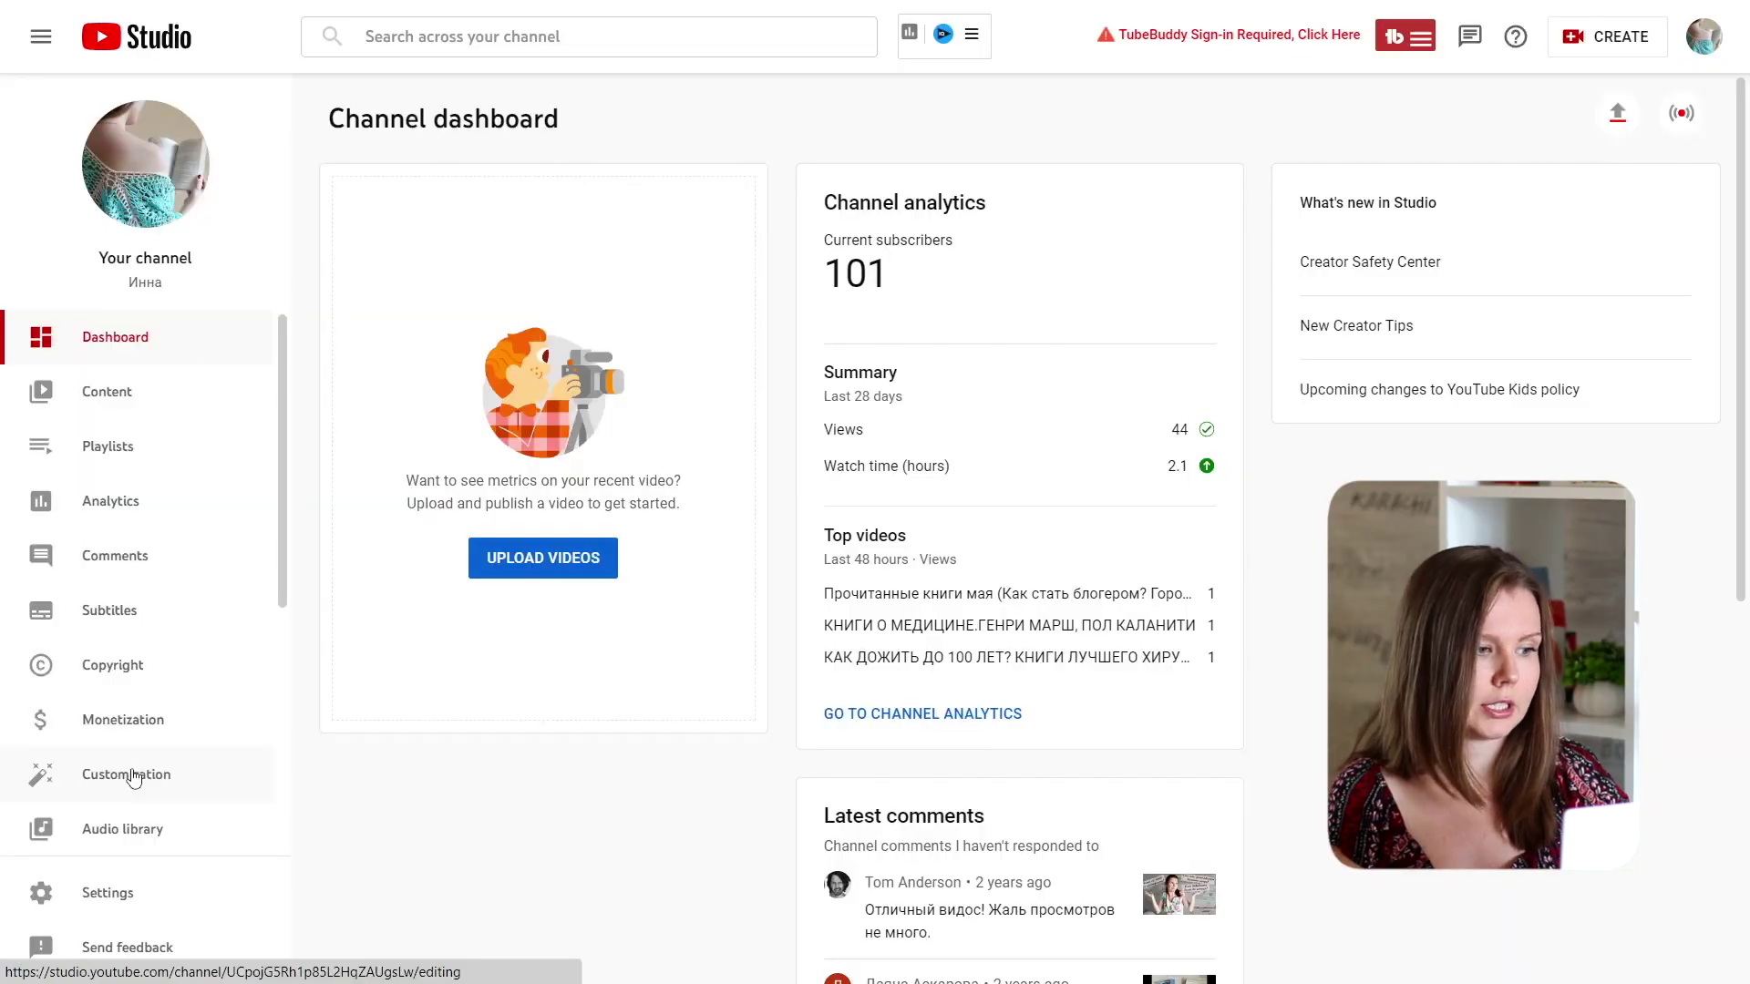
left_click(132, 775)
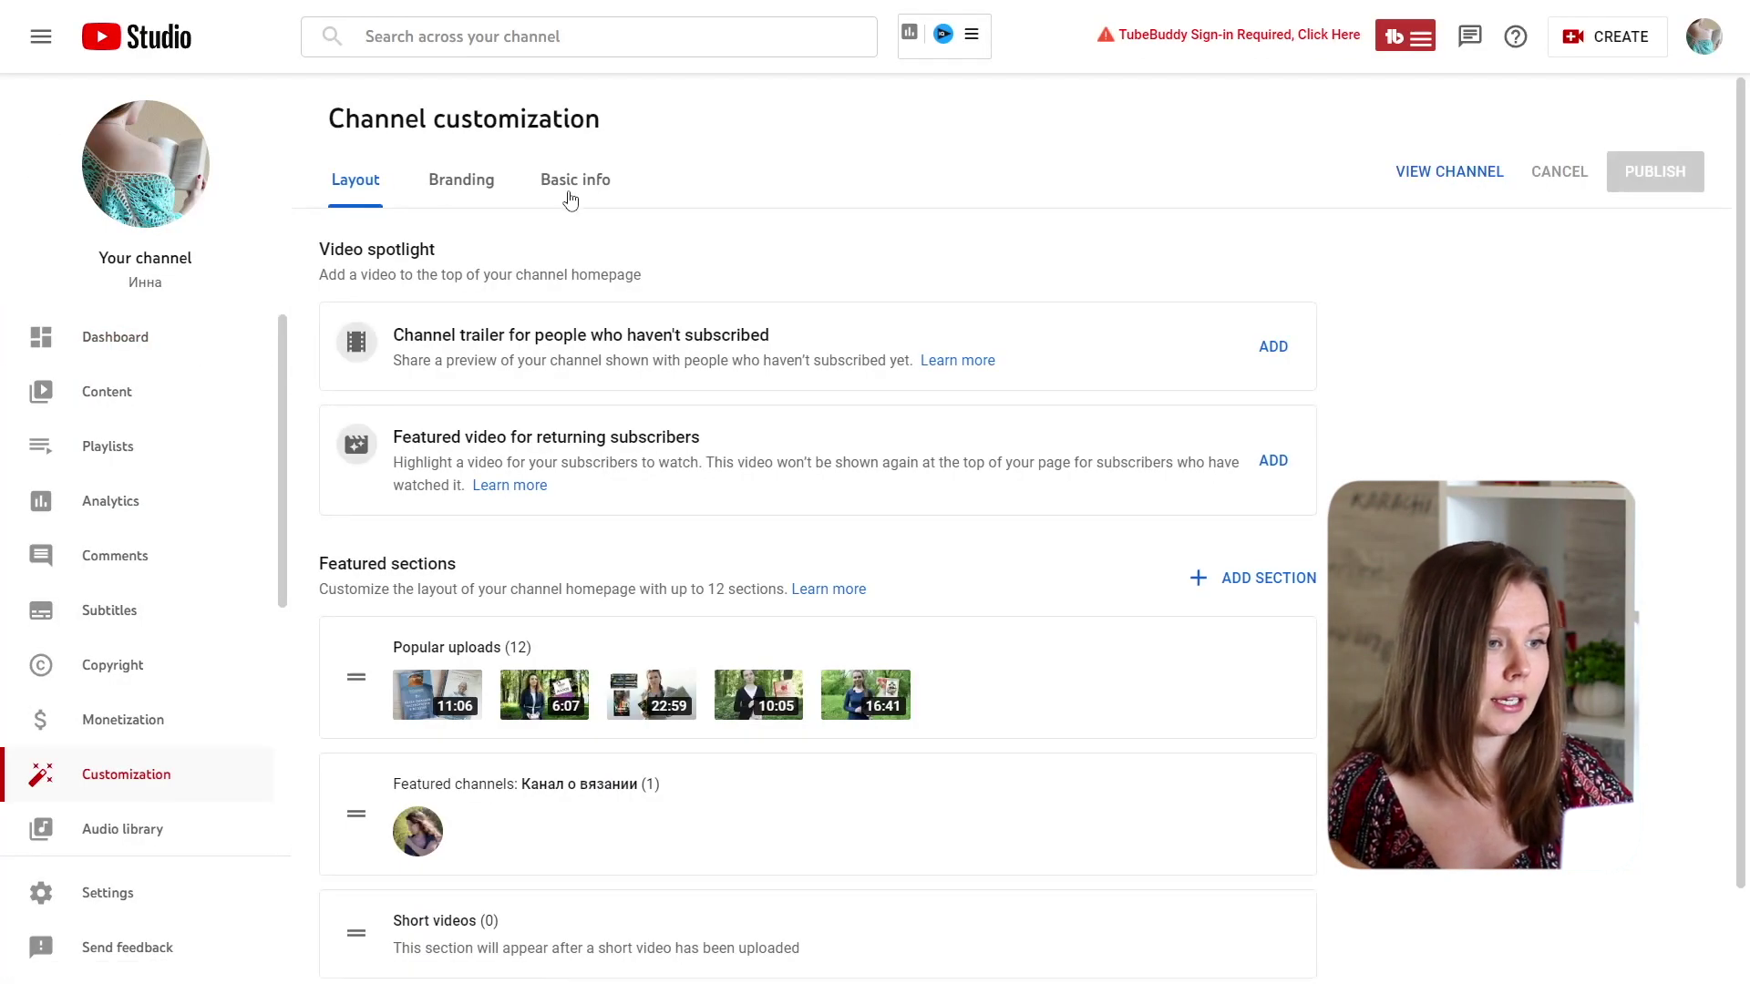
Step: On Basic info, rename the channel from Инна to 'Inna reads' and publish it
left_click(545, 182)
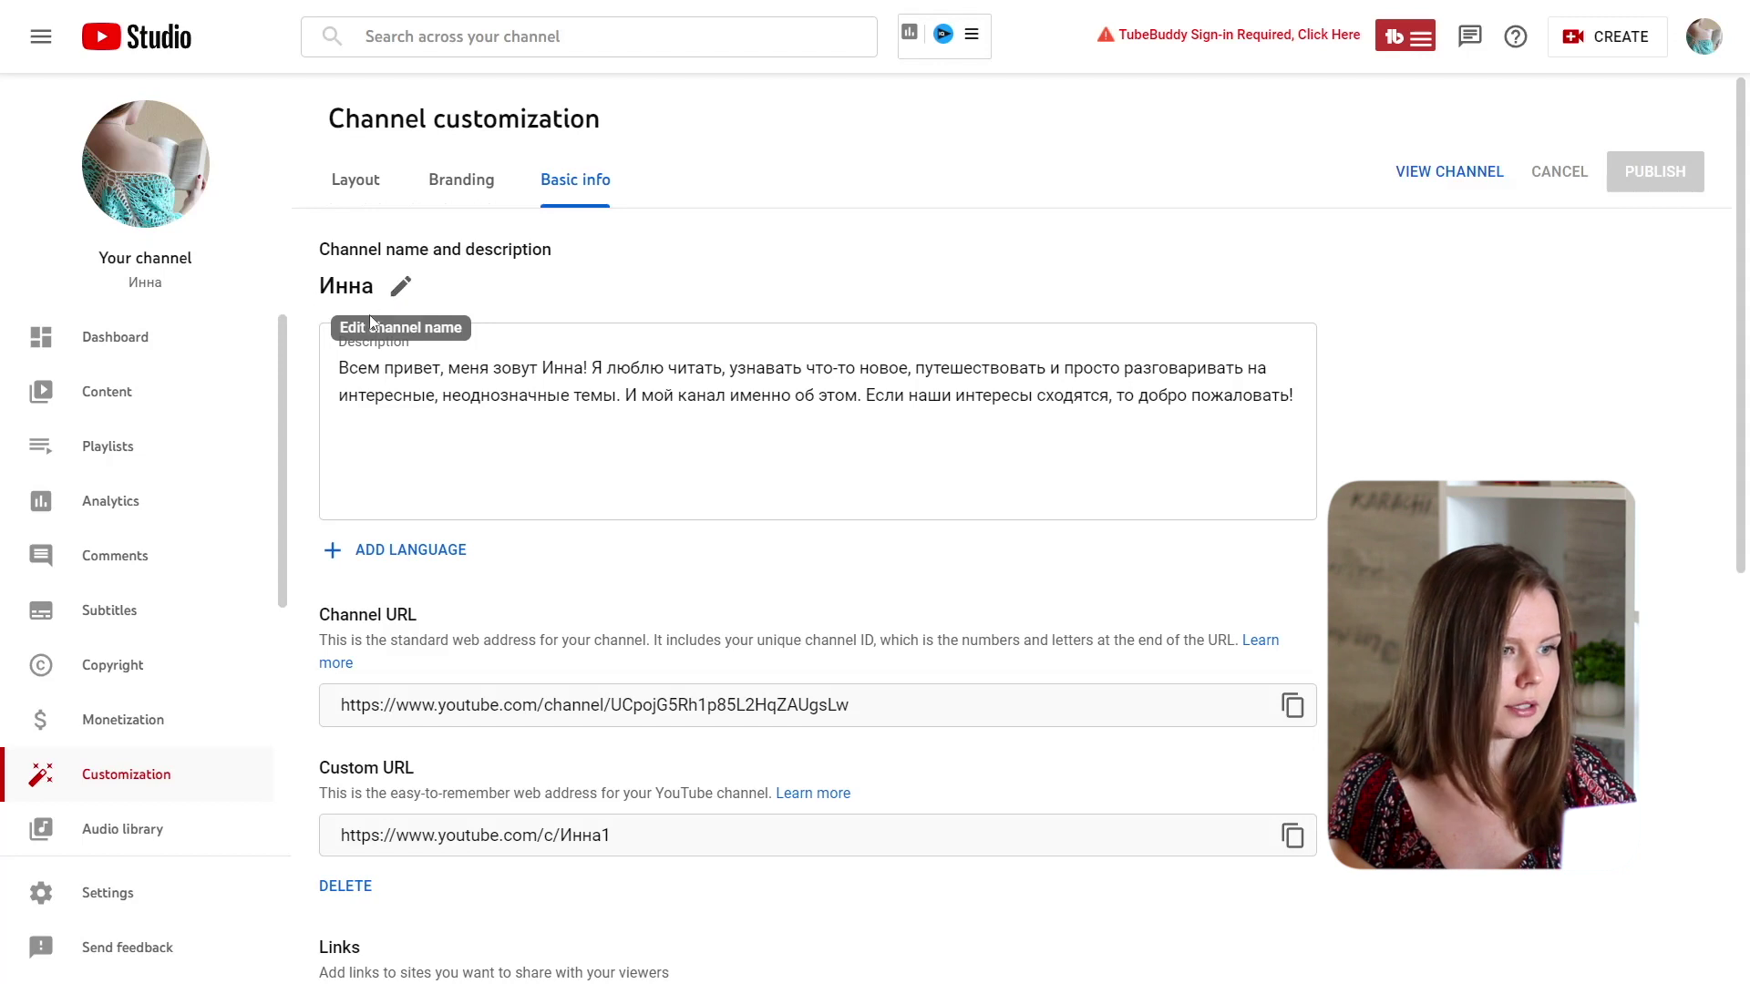
left_click(400, 288)
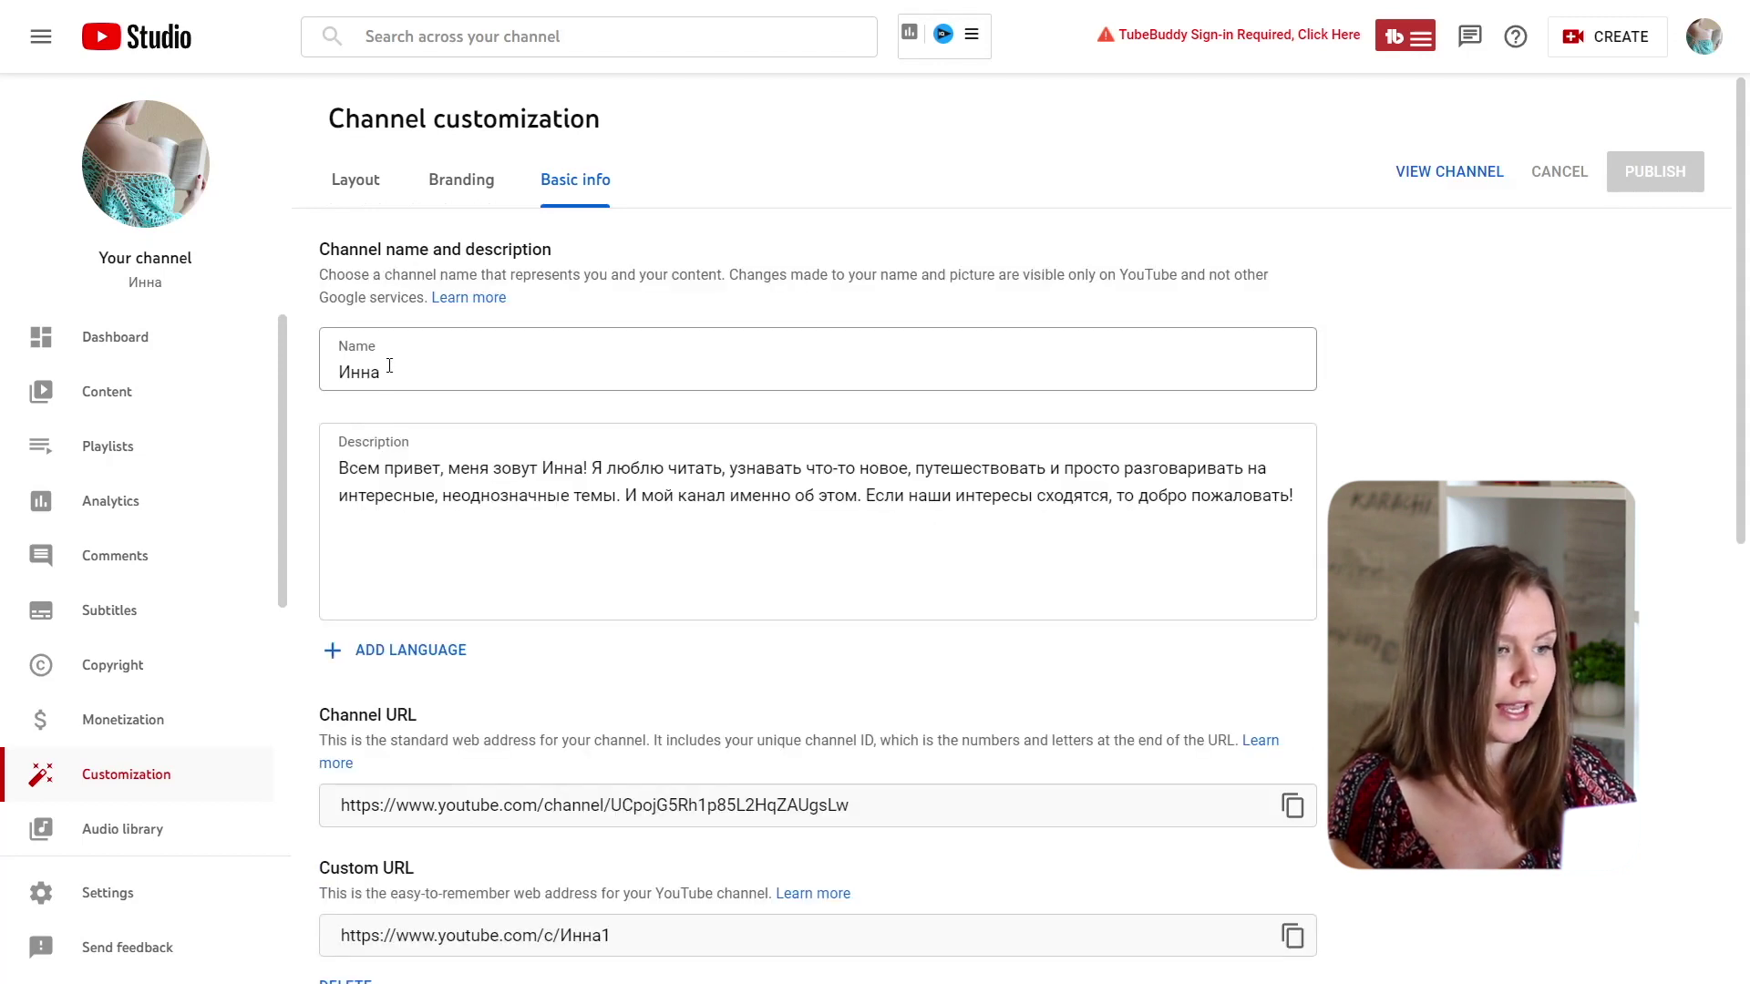
left_click_drag(389, 365, 270, 349)
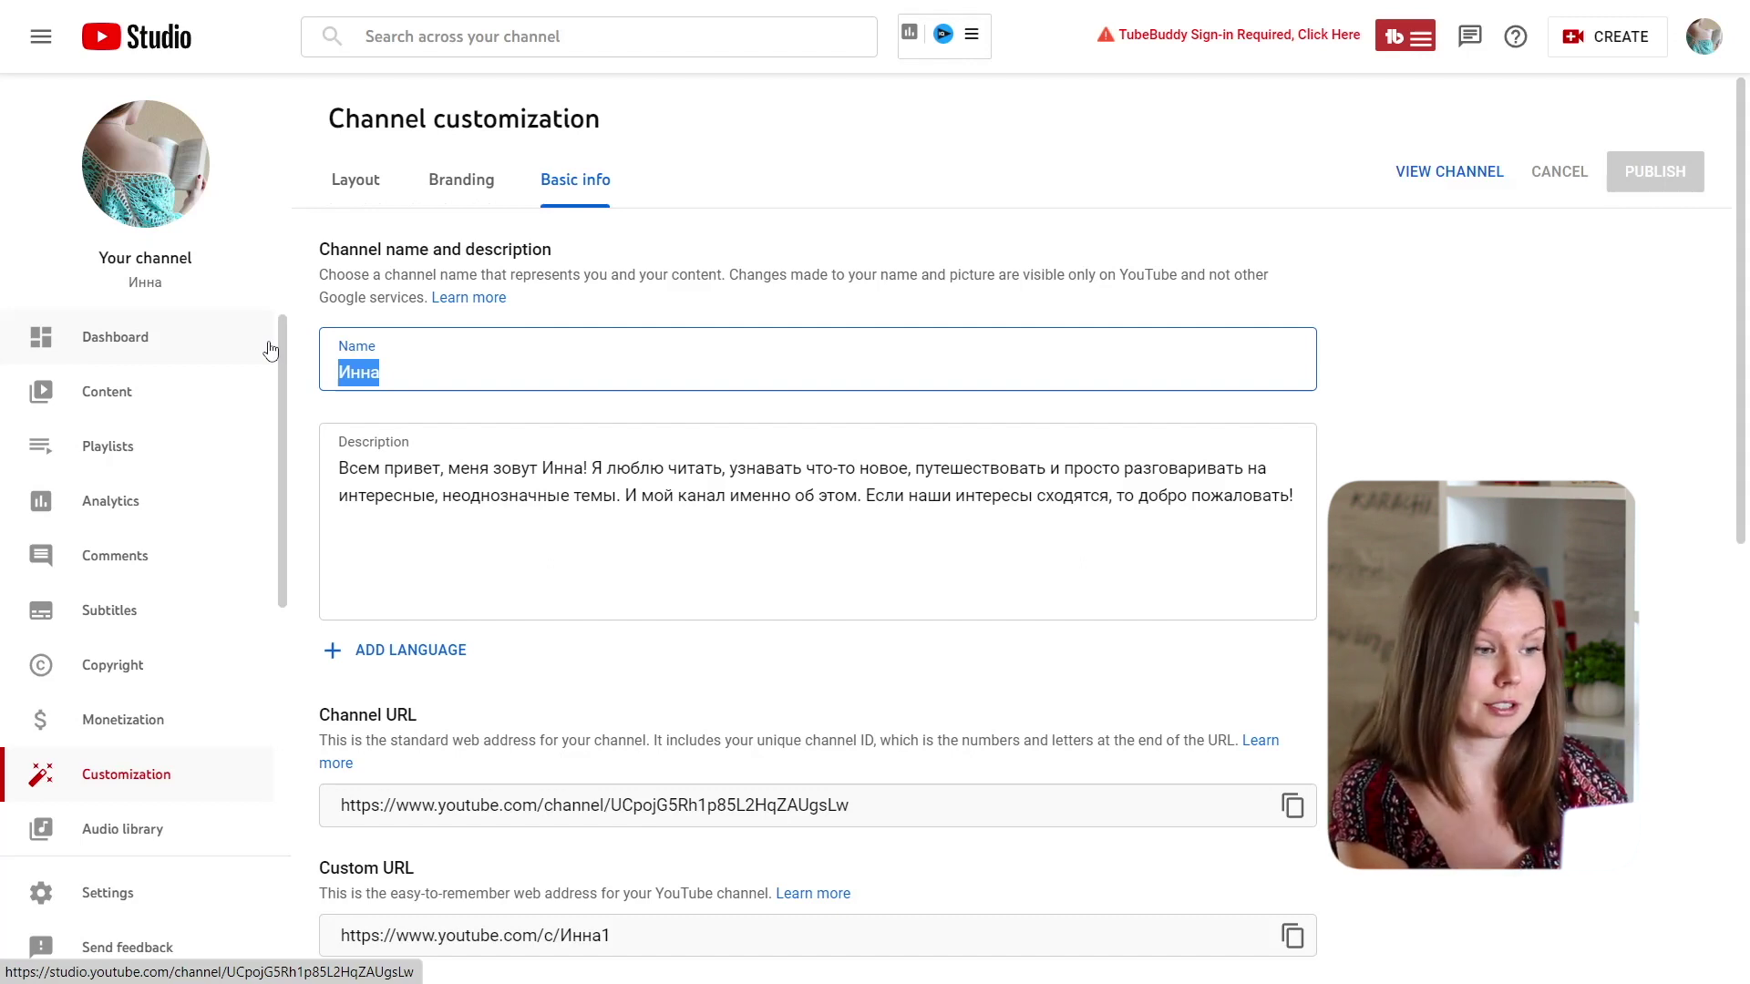
type("Inna reads")
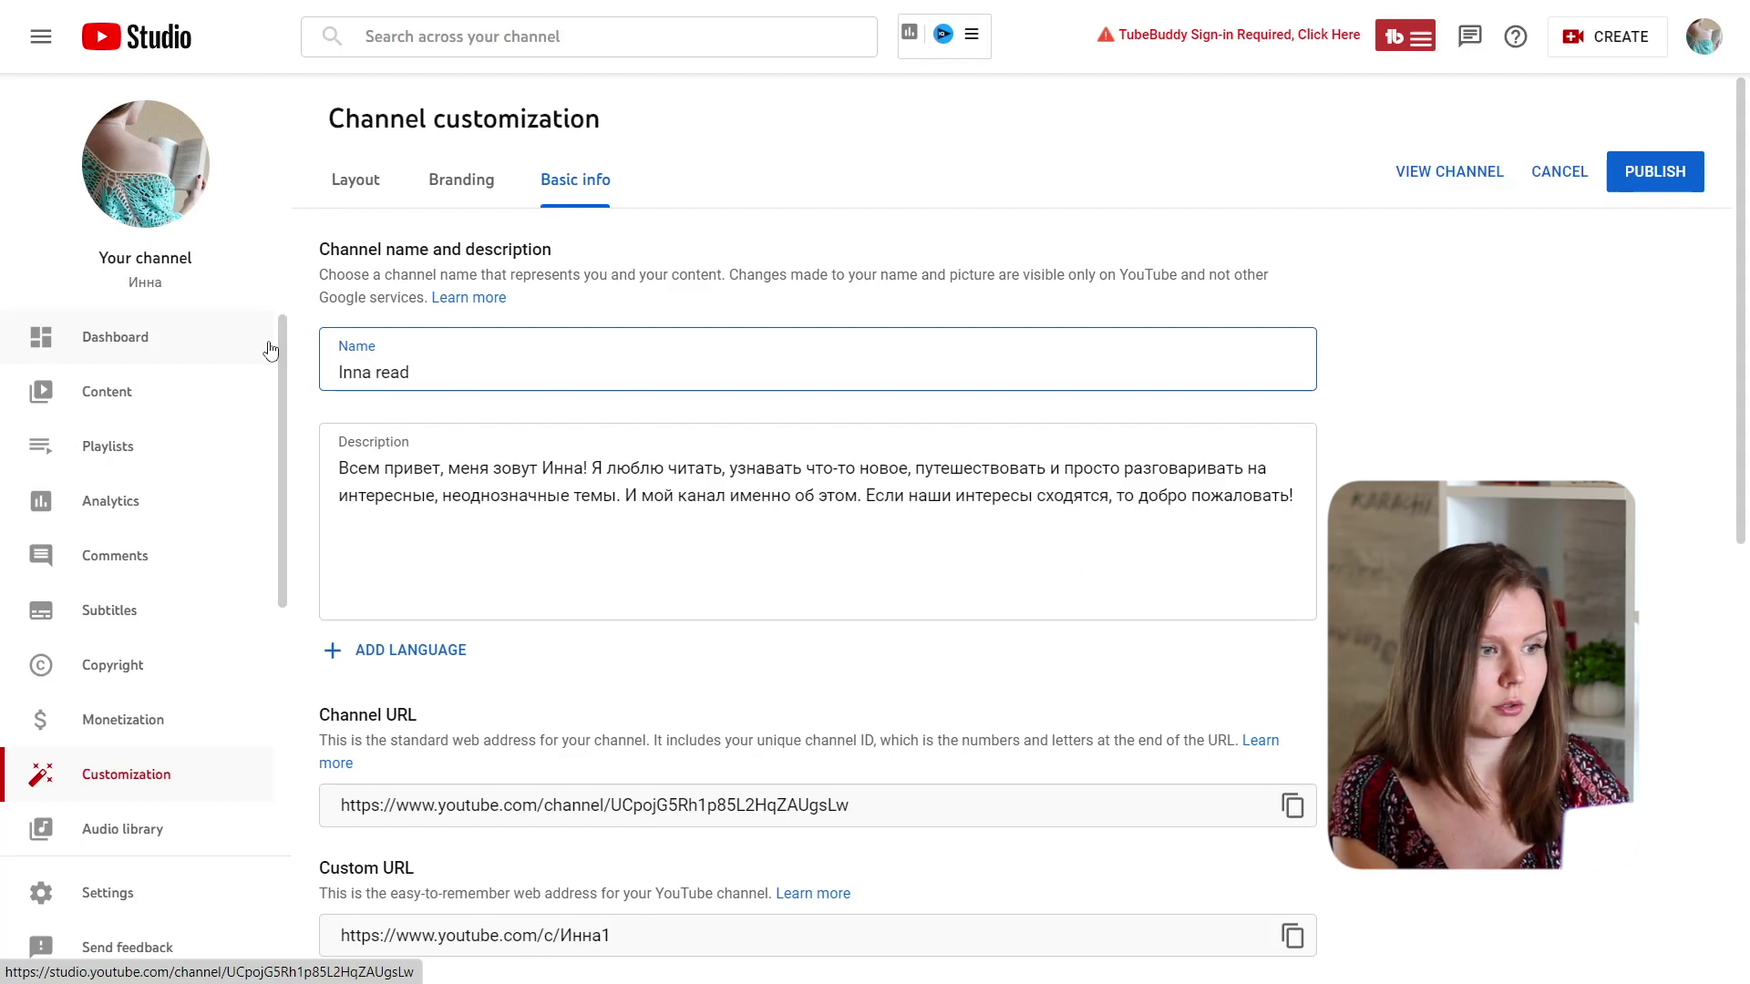
left_click(1655, 172)
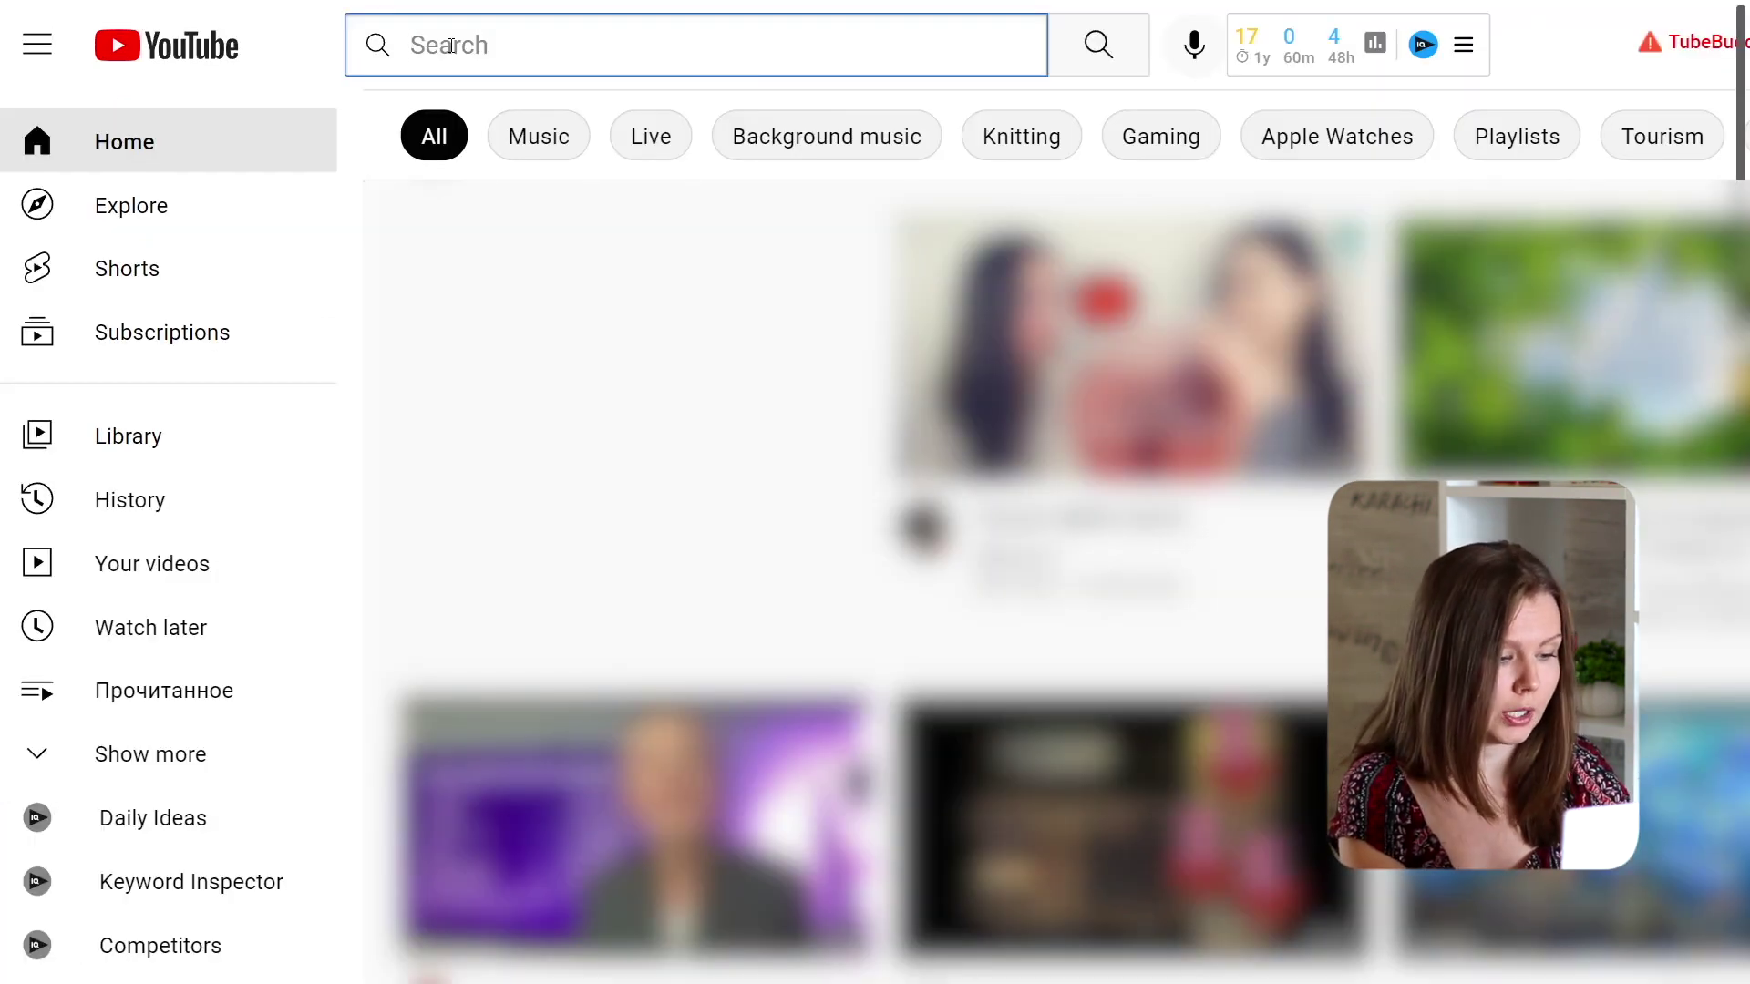
Step: Search YouTube for 'inna reads' and filter the results to channels only
left_click(451, 46)
type("inna")
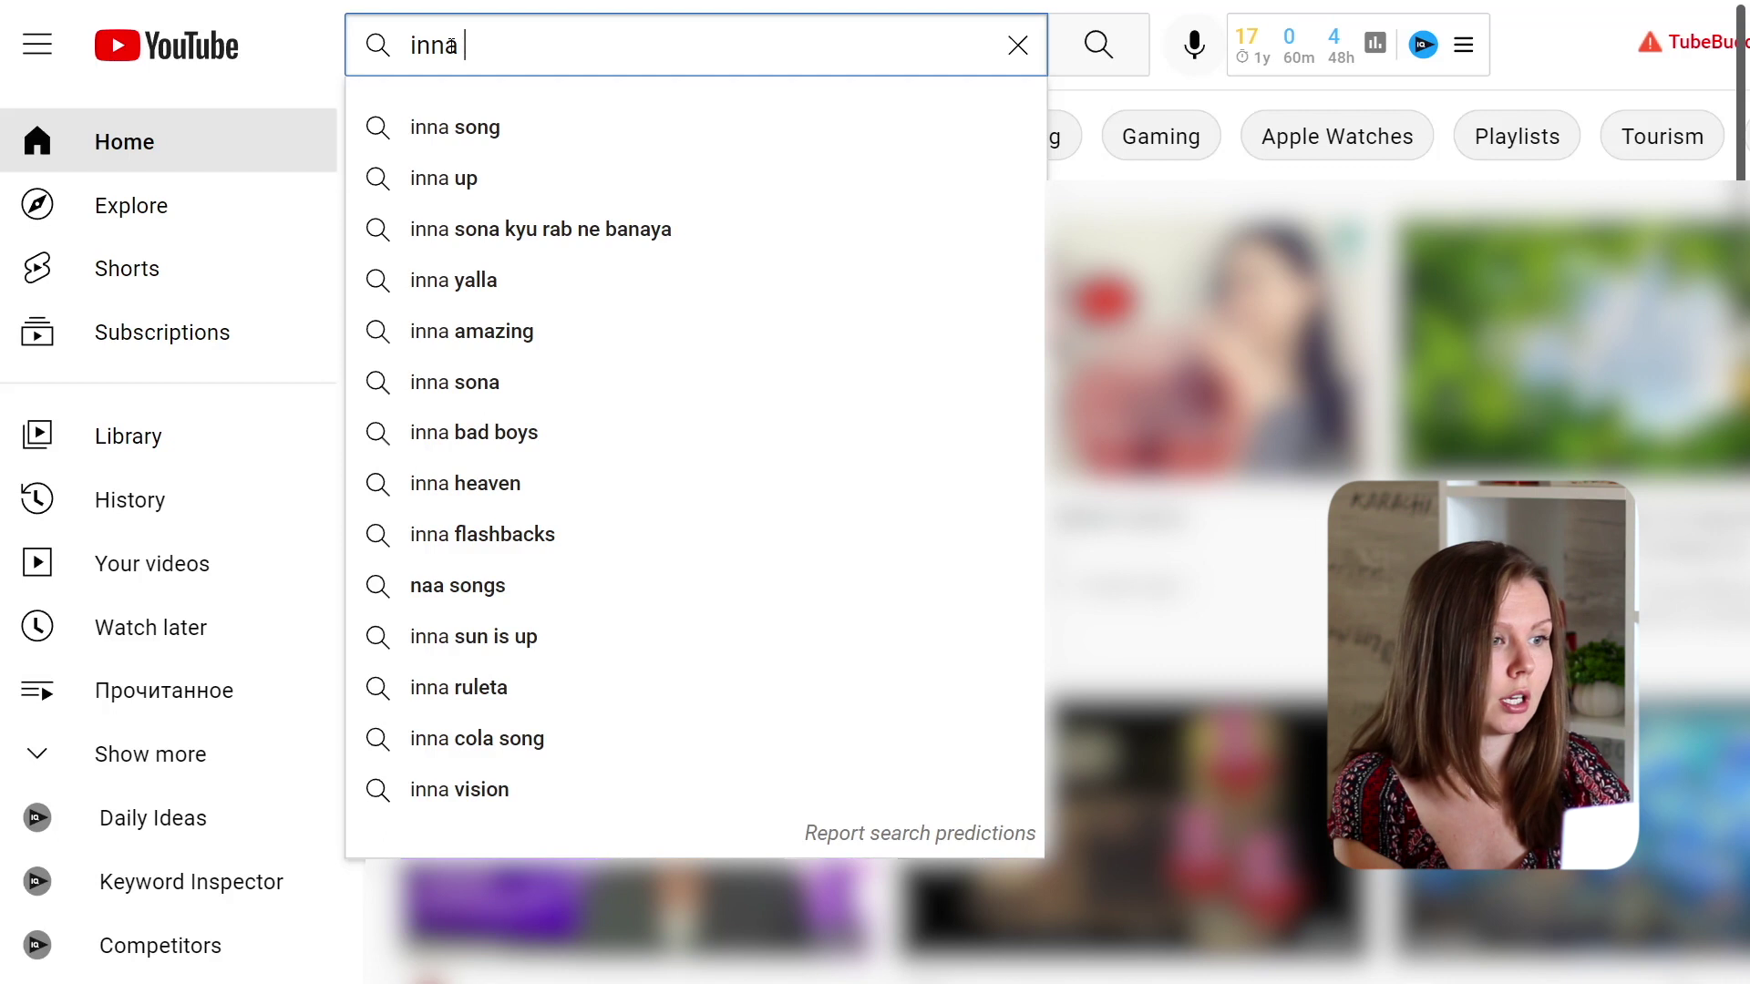
type(" reads")
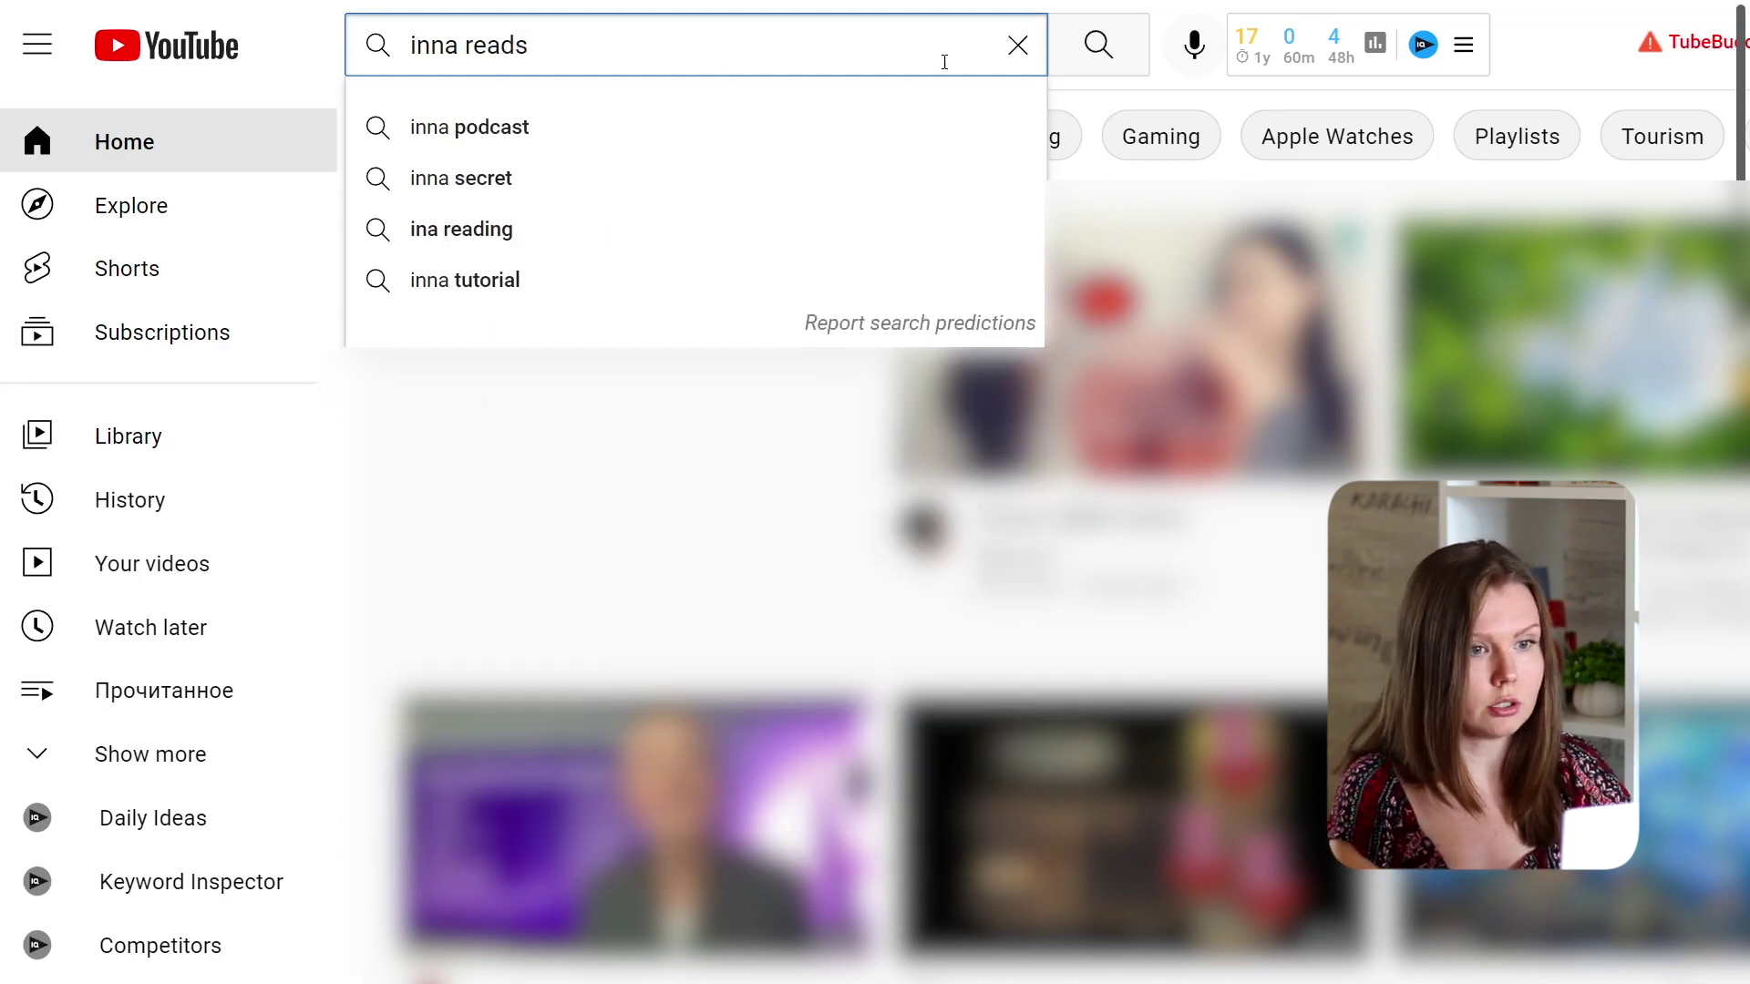
key("Return")
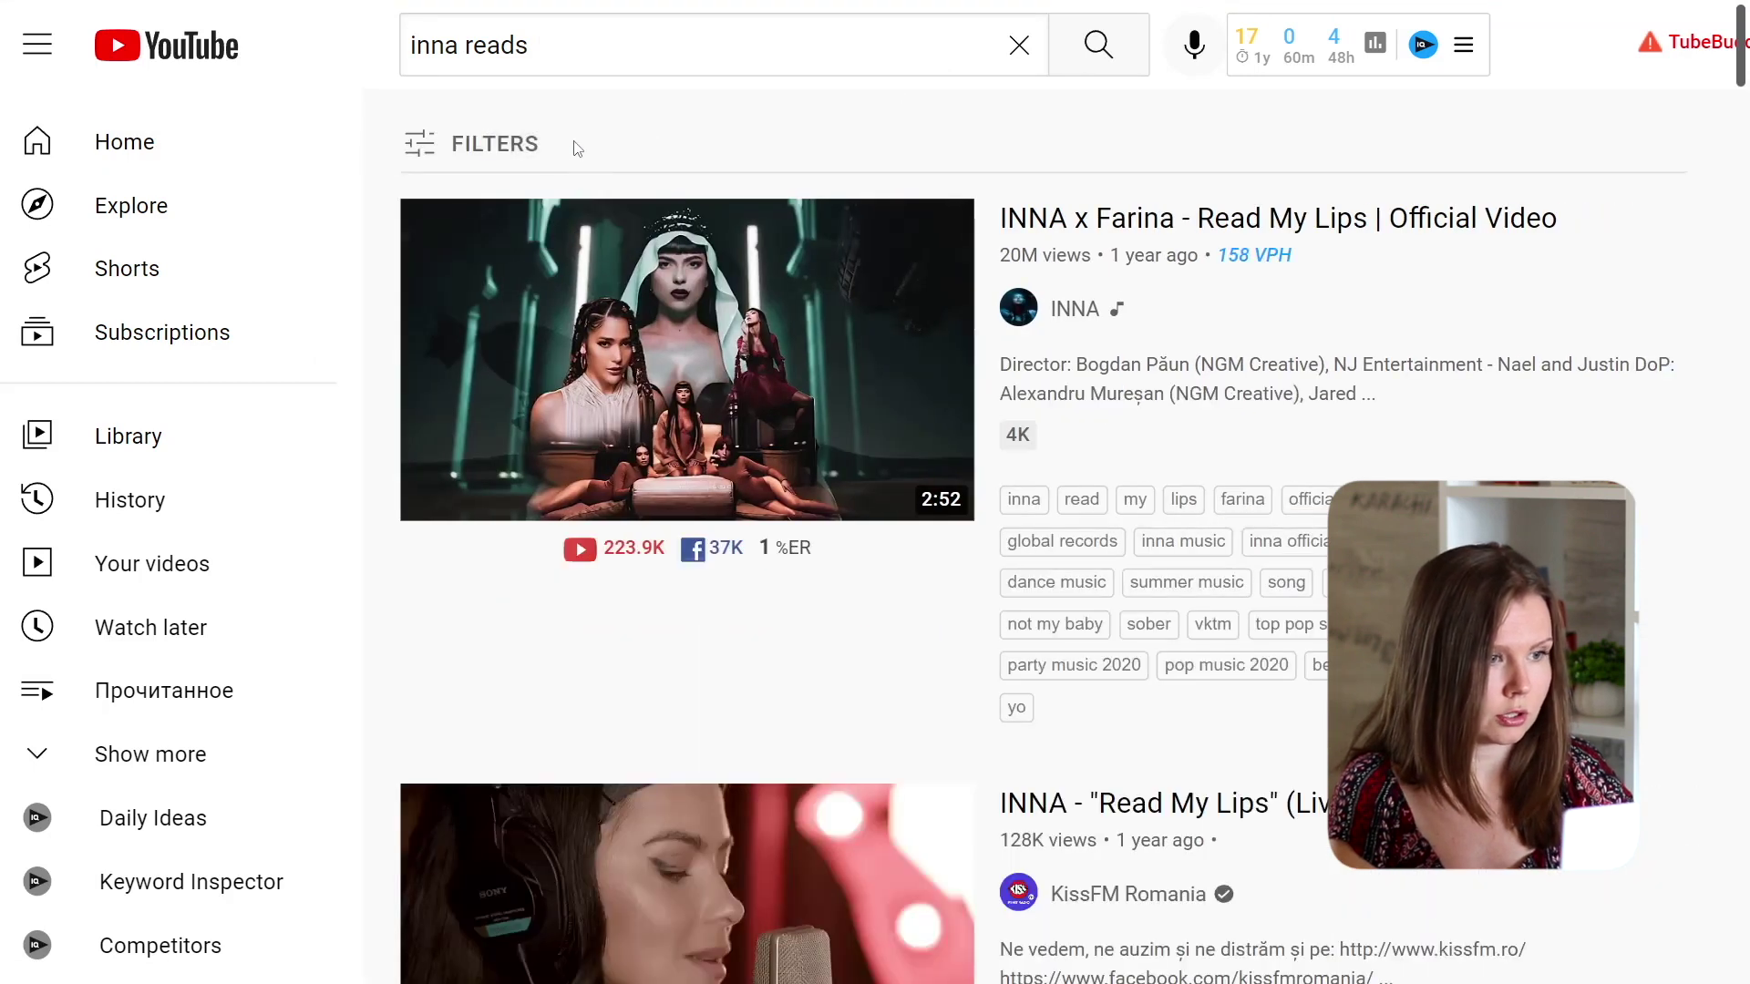
left_click(507, 164)
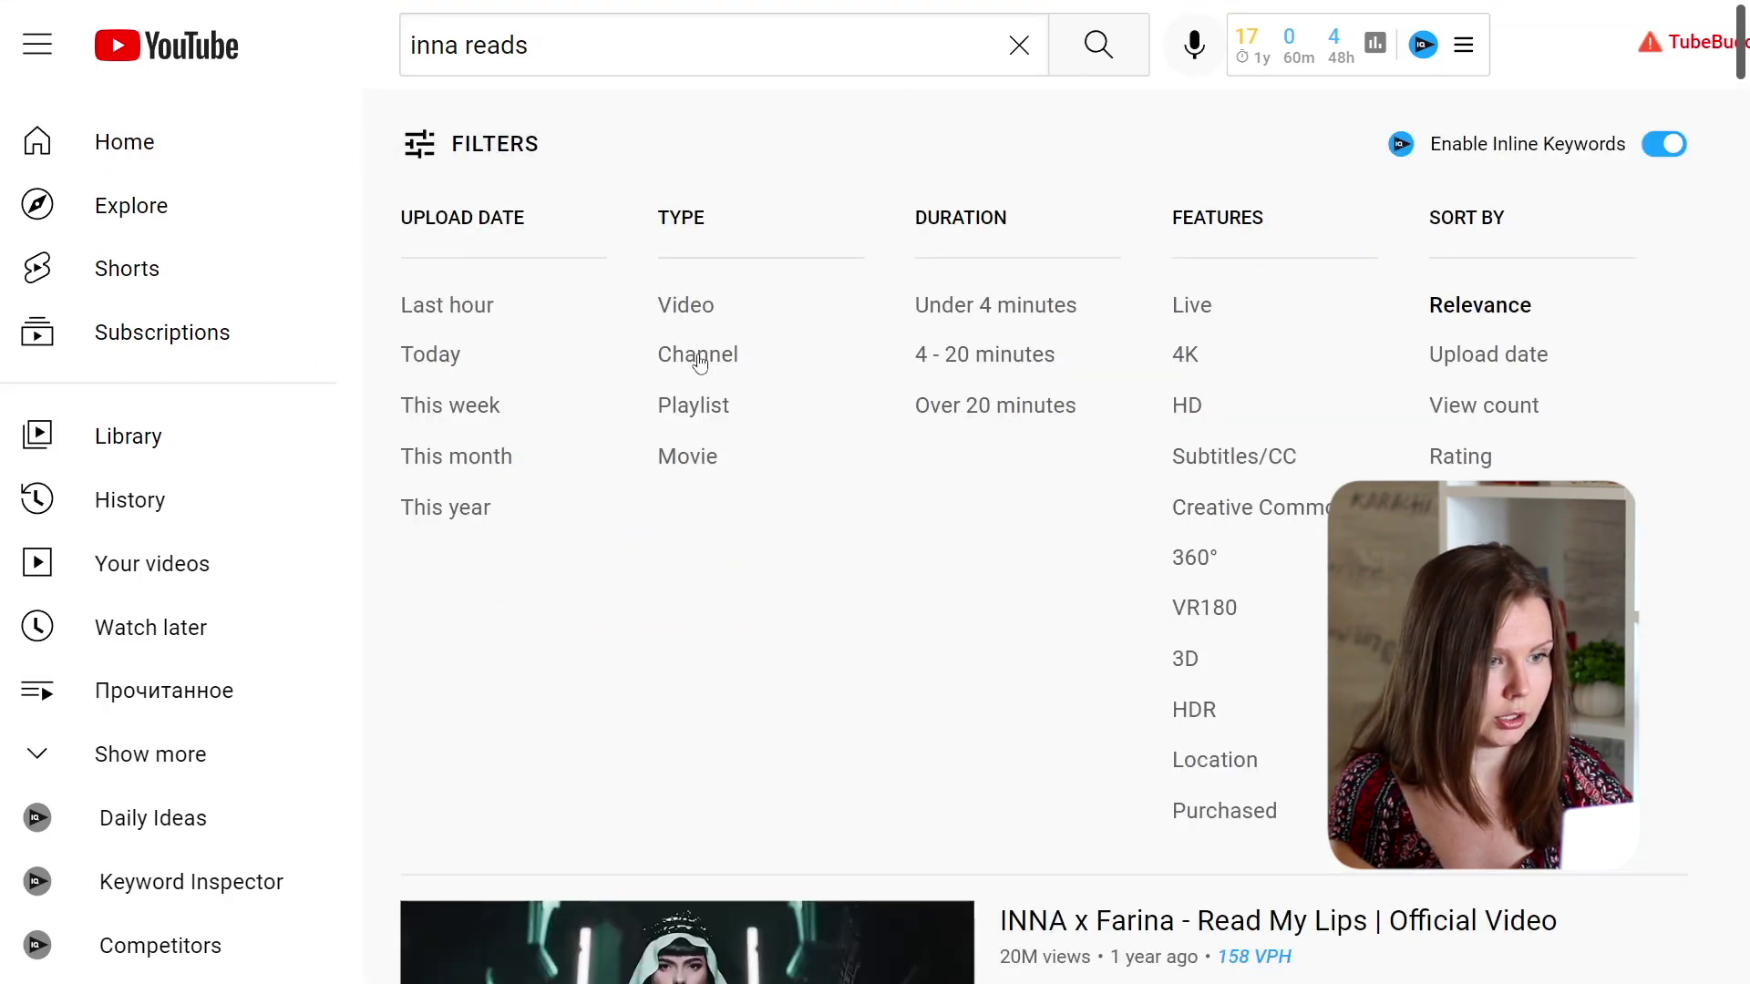
left_click(698, 360)
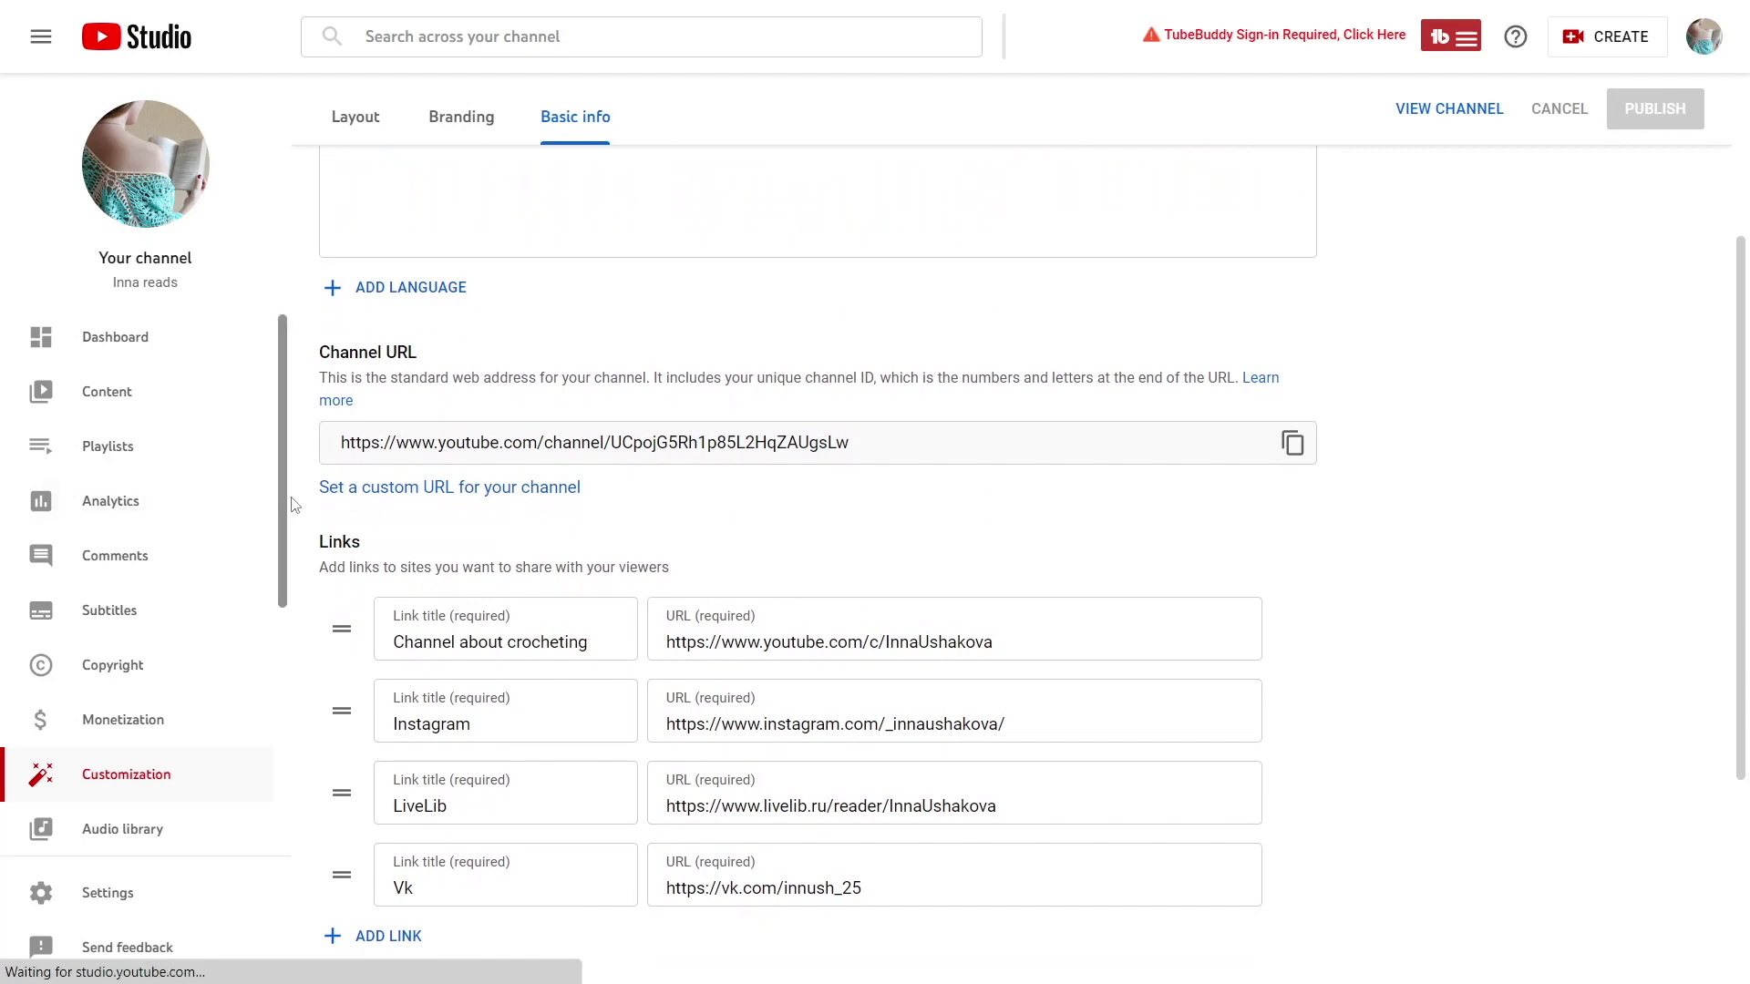
Step: Open the custom URL choices and review the Innareads and Инна1 options
left_click(404, 496)
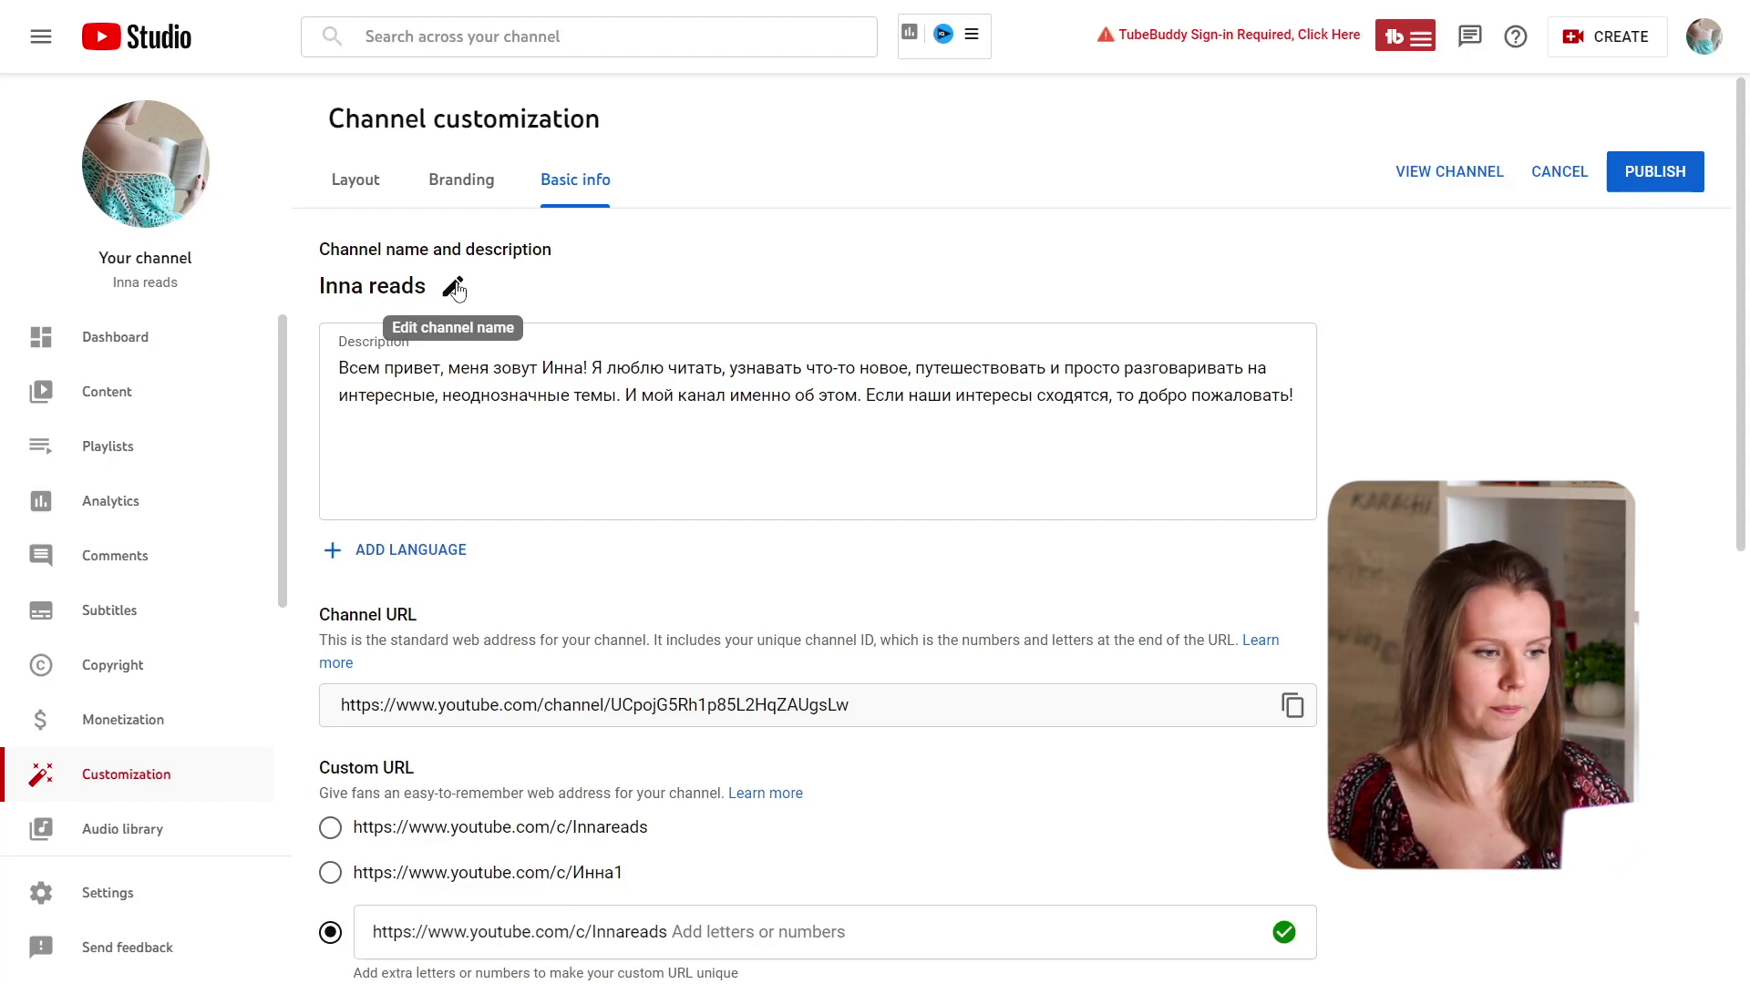
scroll(714, 644, "down", 5)
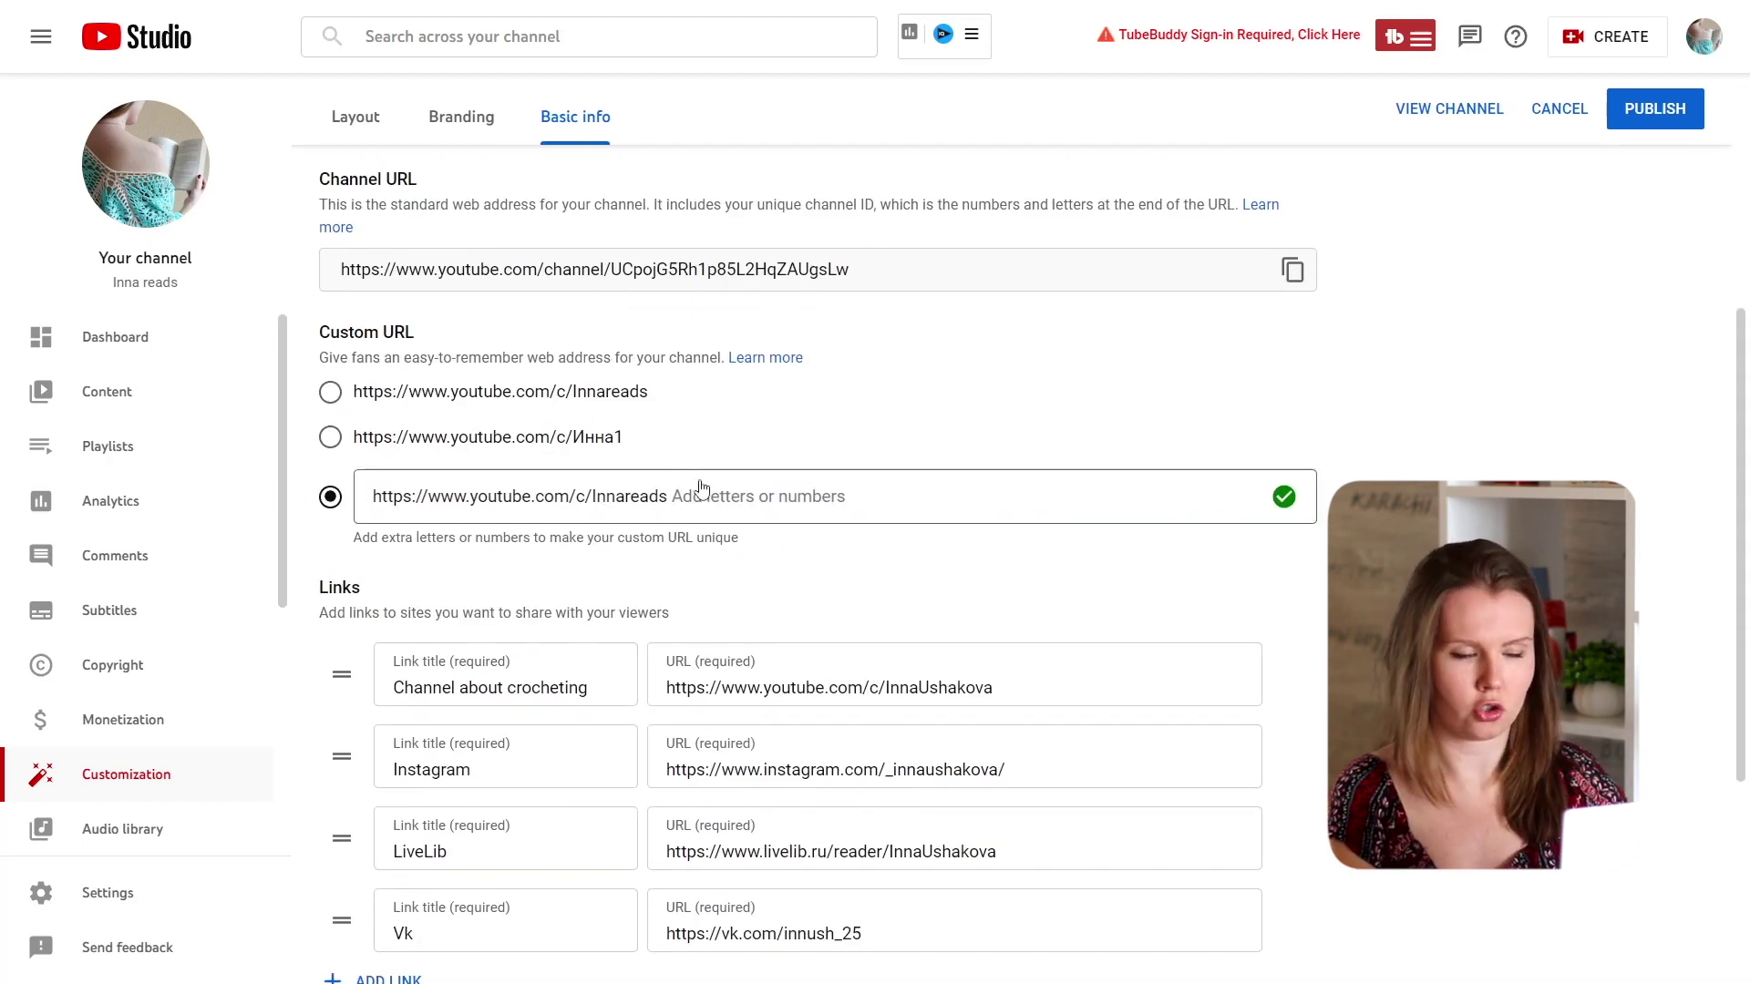